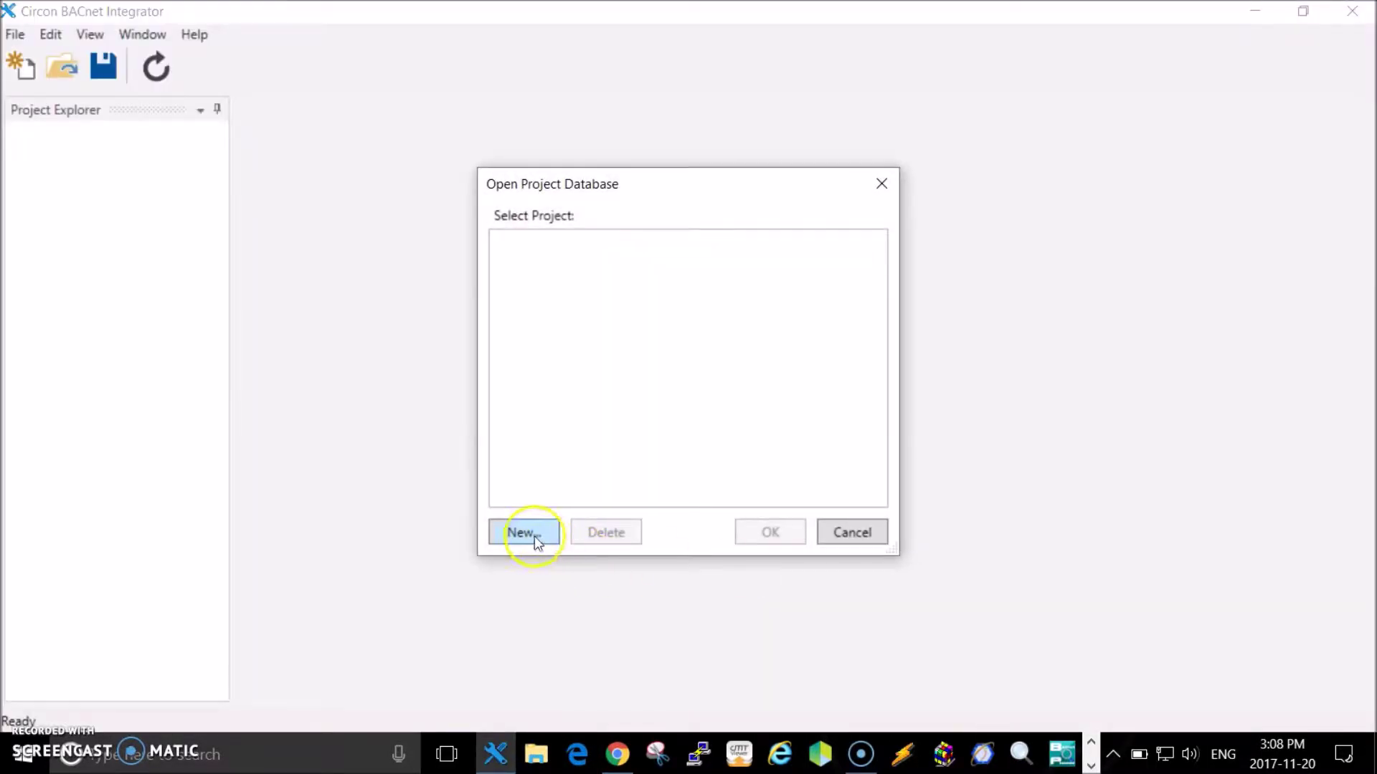
# - Create a project named site1 with a new database and the Ethernet interface
pyautogui.click(531, 535)
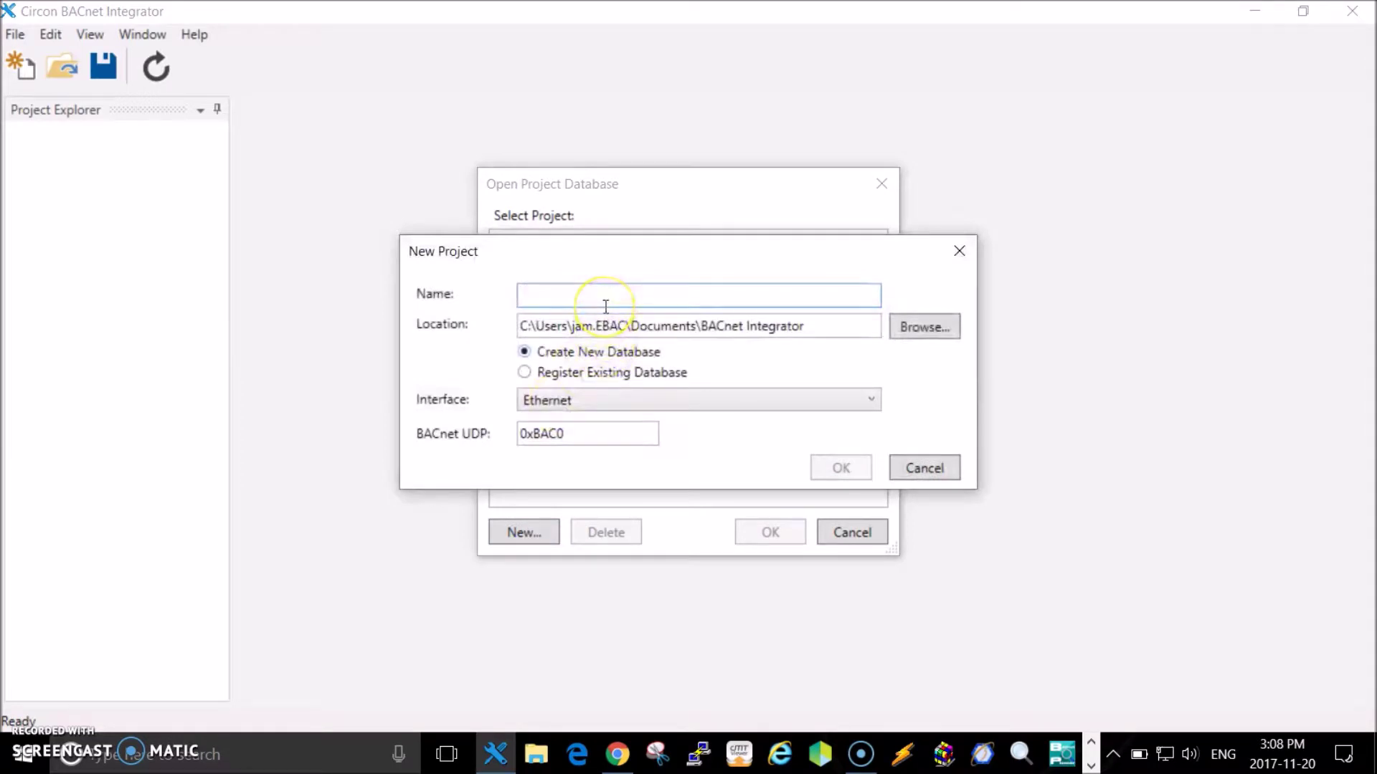
pyautogui.write('site')
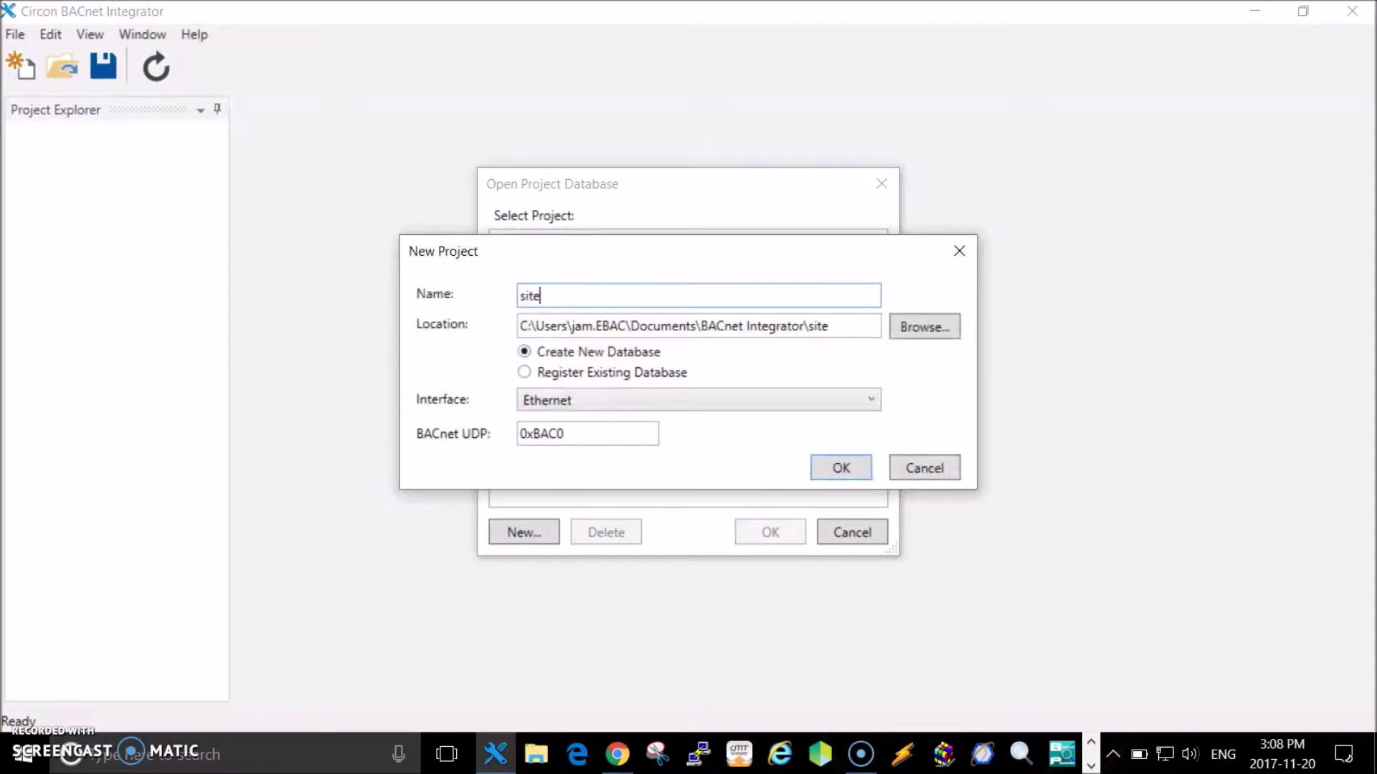
pyautogui.write('1')
pyautogui.click(838, 467)
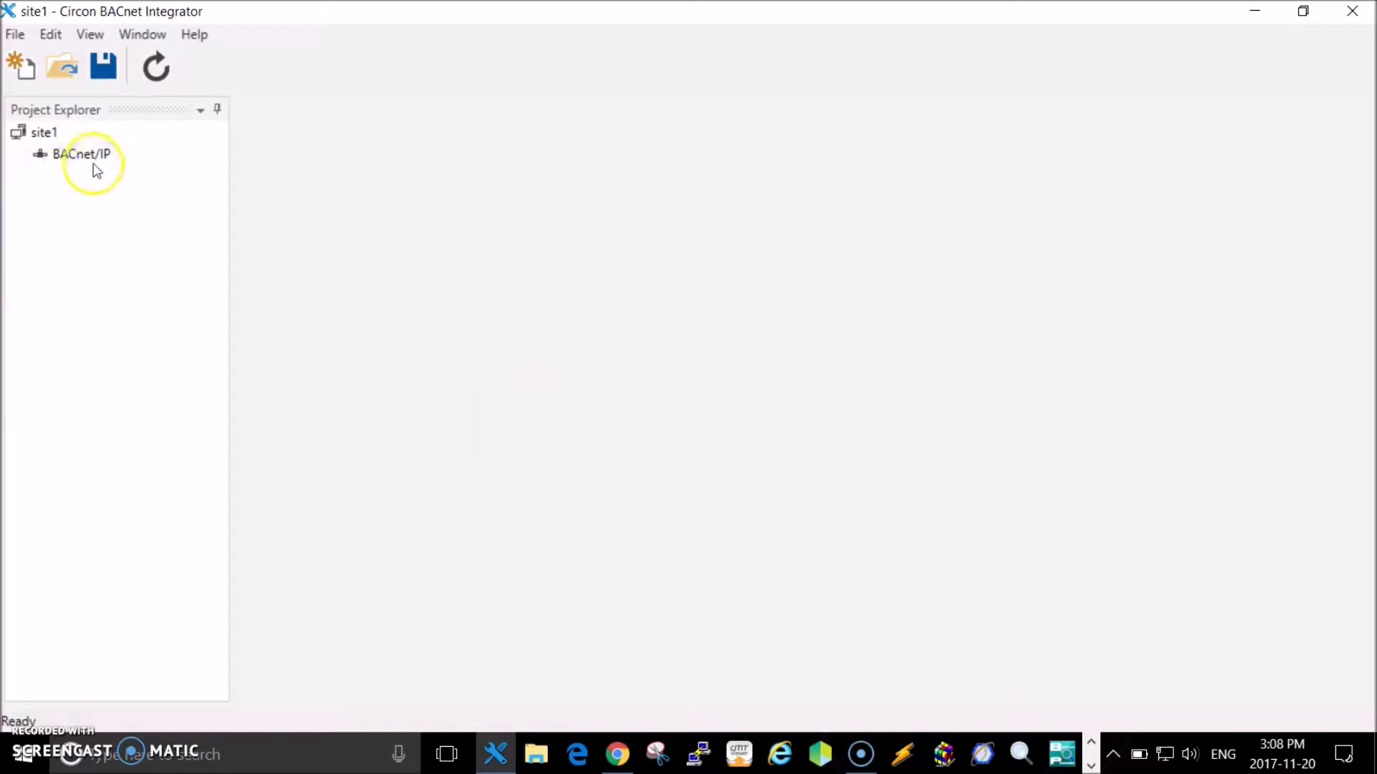
# - Add three Circon SCC-520 controllers to the BACnet/IP network of the site1 project
pyautogui.click(93, 163)
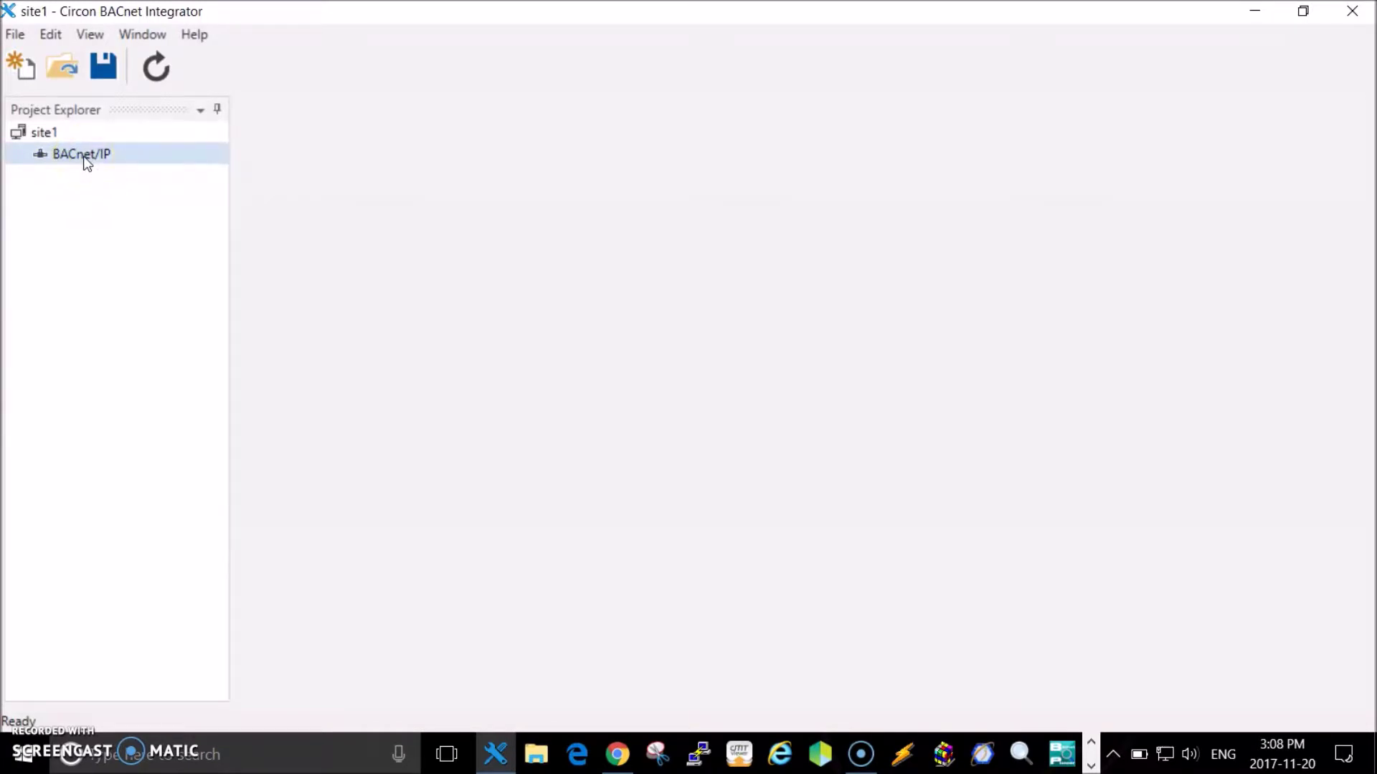
pyautogui.rightClick(86, 163)
pyautogui.moveTo(163, 205)
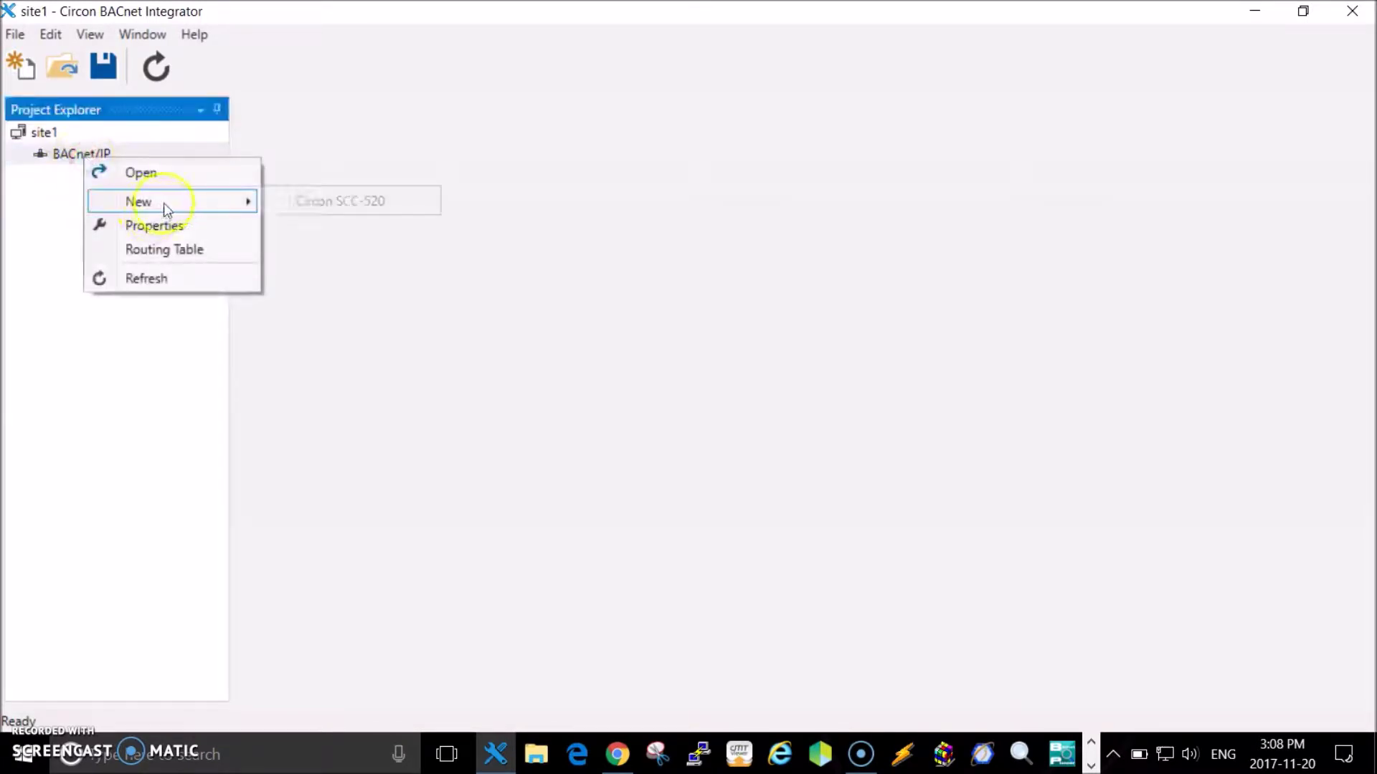
pyautogui.click(327, 204)
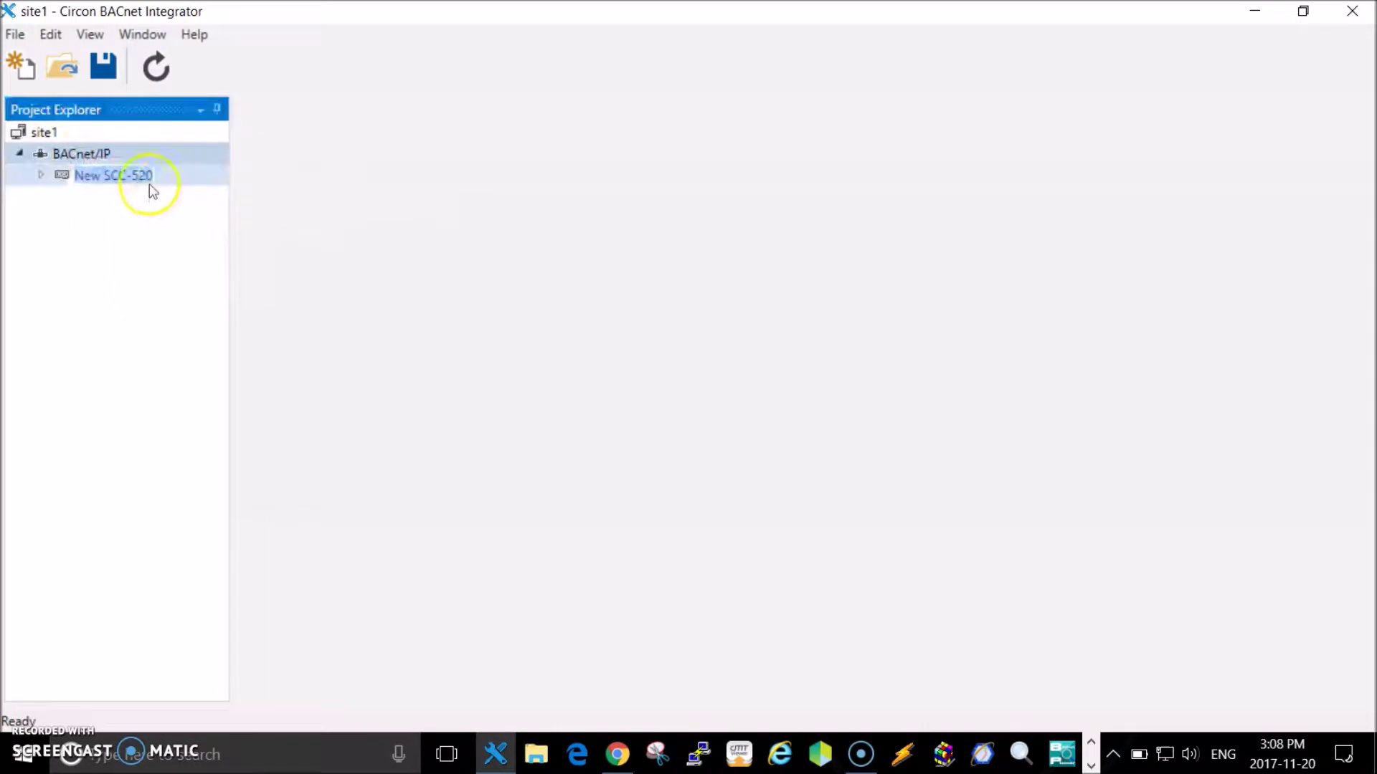
pyautogui.rightClick(82, 155)
pyautogui.moveTo(169, 209)
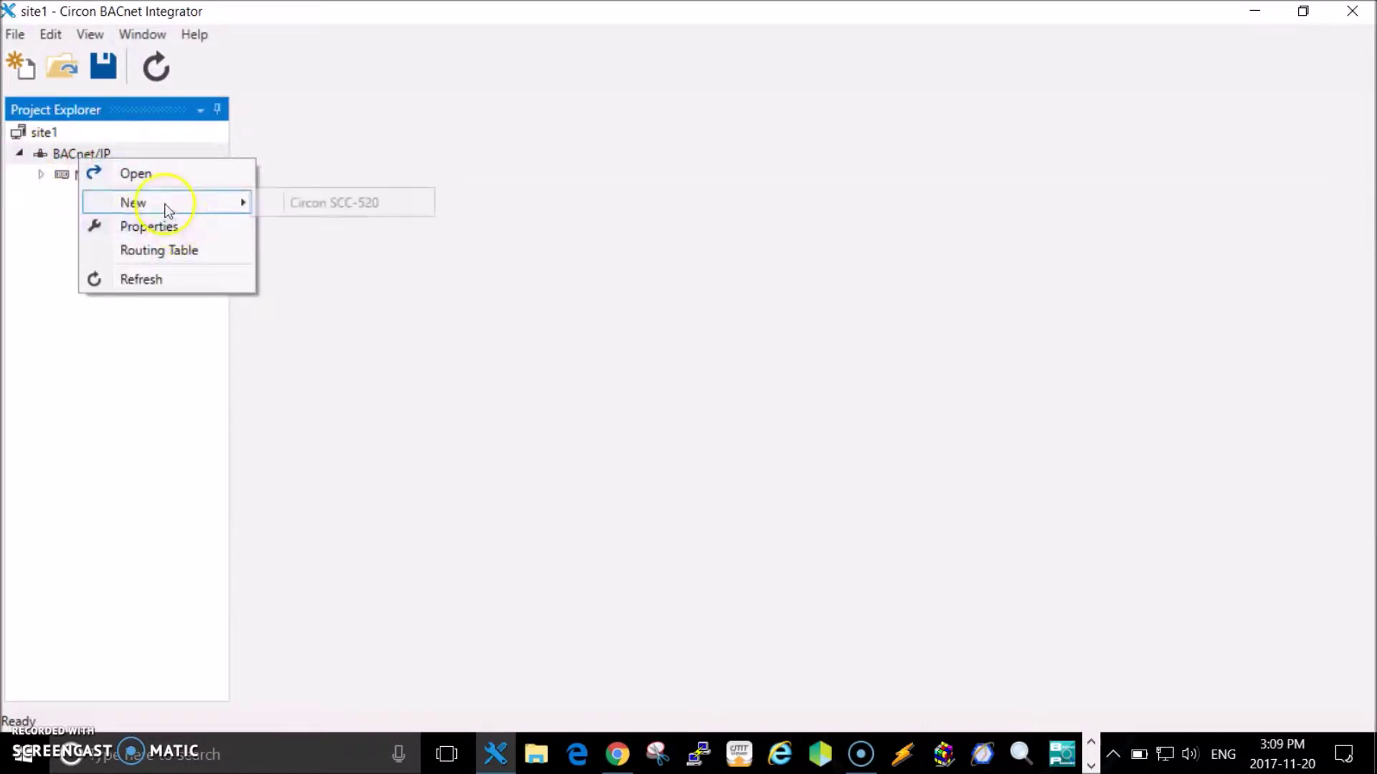
pyautogui.click(354, 203)
pyautogui.click(45, 152)
pyautogui.rightClick(68, 157)
pyautogui.moveTo(218, 203)
pyautogui.click(327, 201)
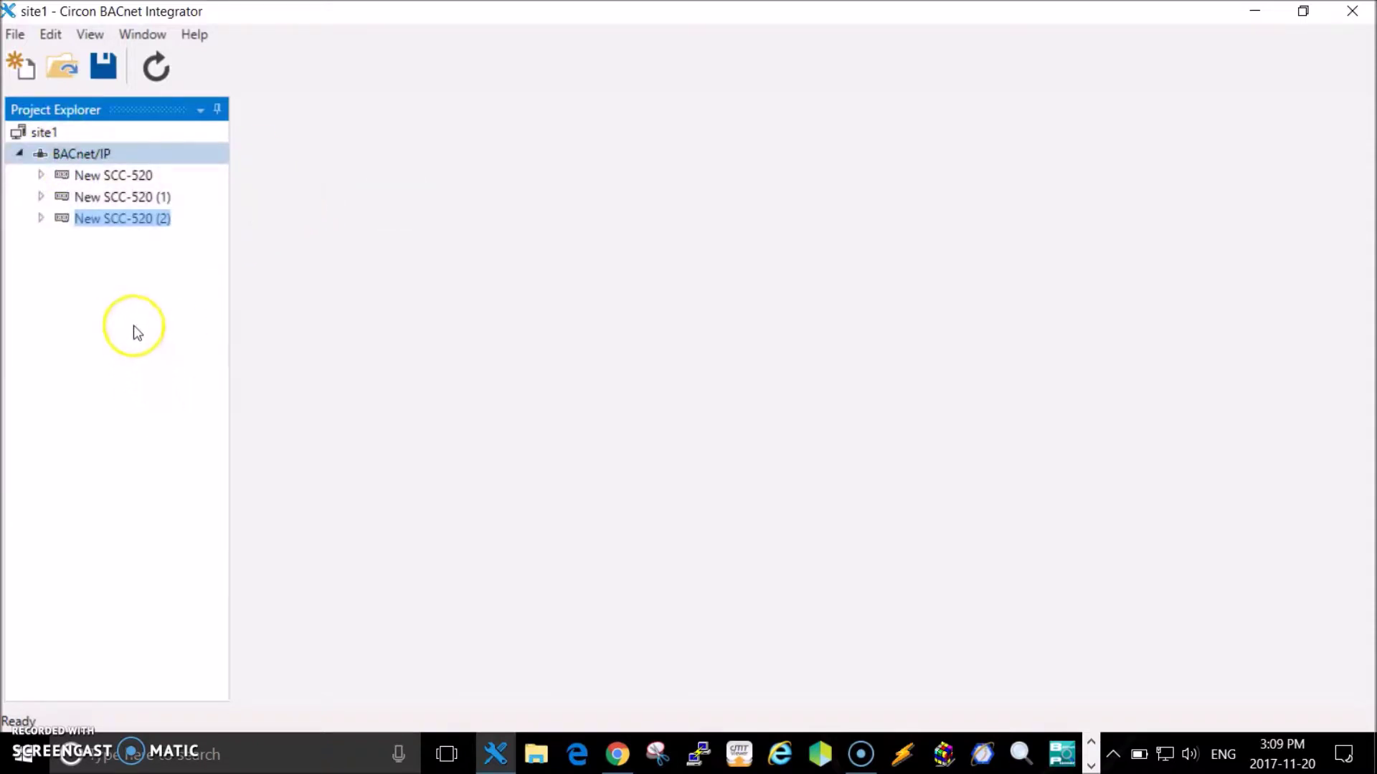
# - Open the first SCC-520 controller in the Catalyst programming tool
pyautogui.click(111, 180)
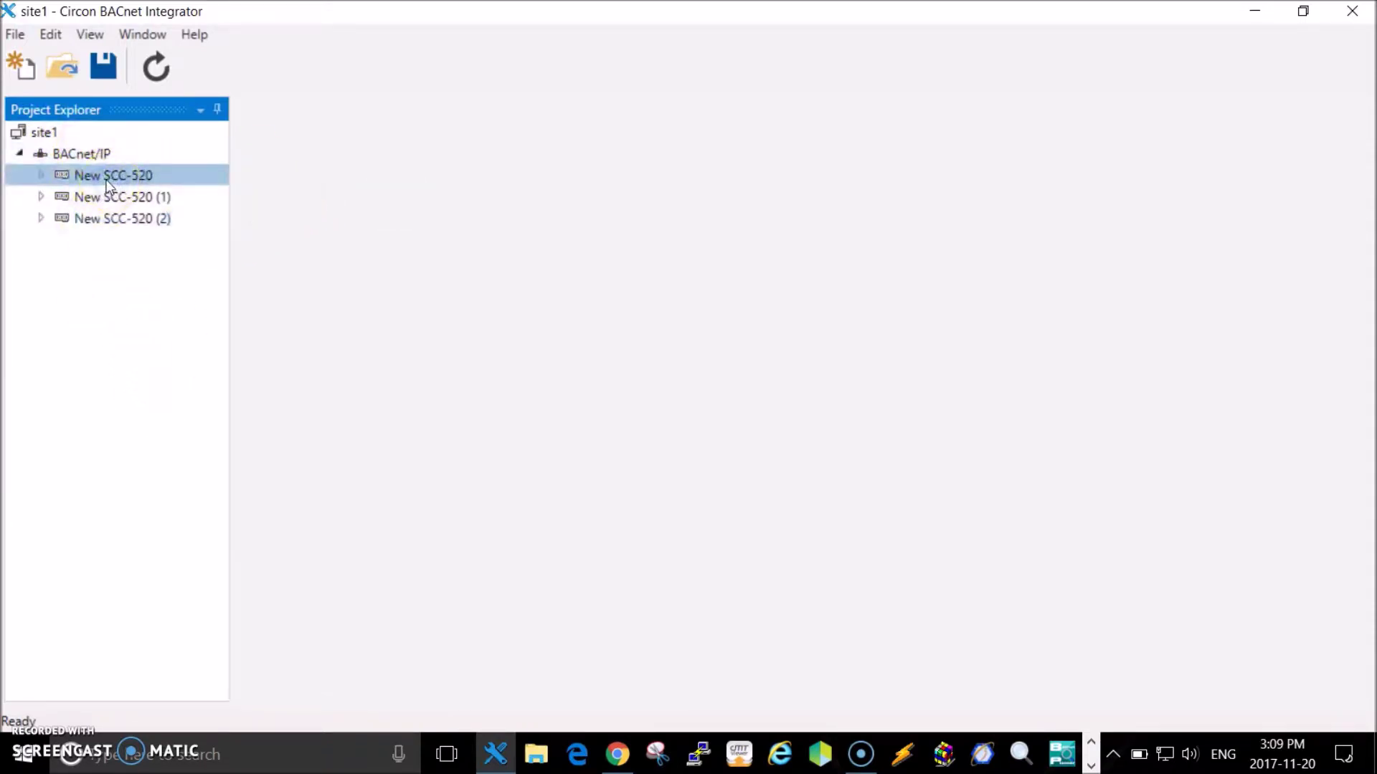
pyautogui.rightClick(108, 184)
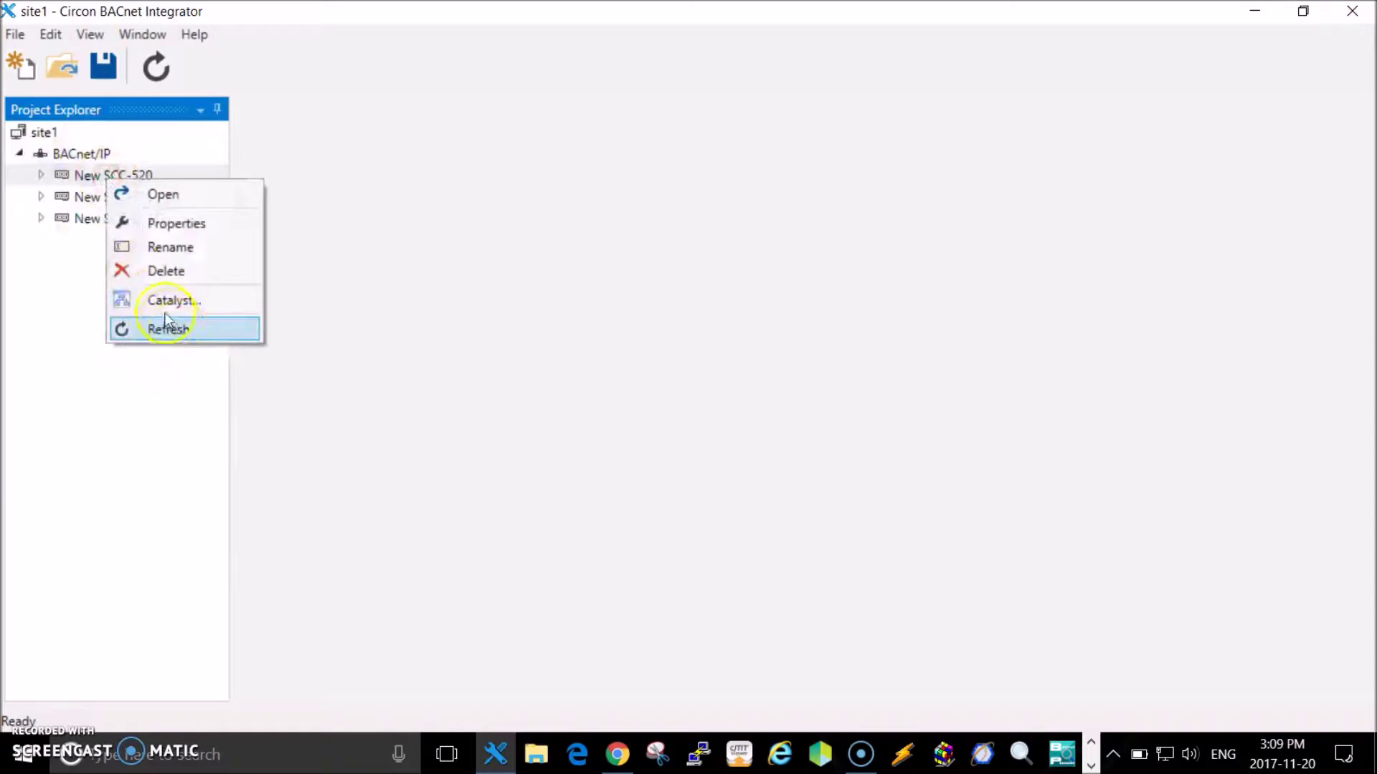
pyautogui.click(164, 302)
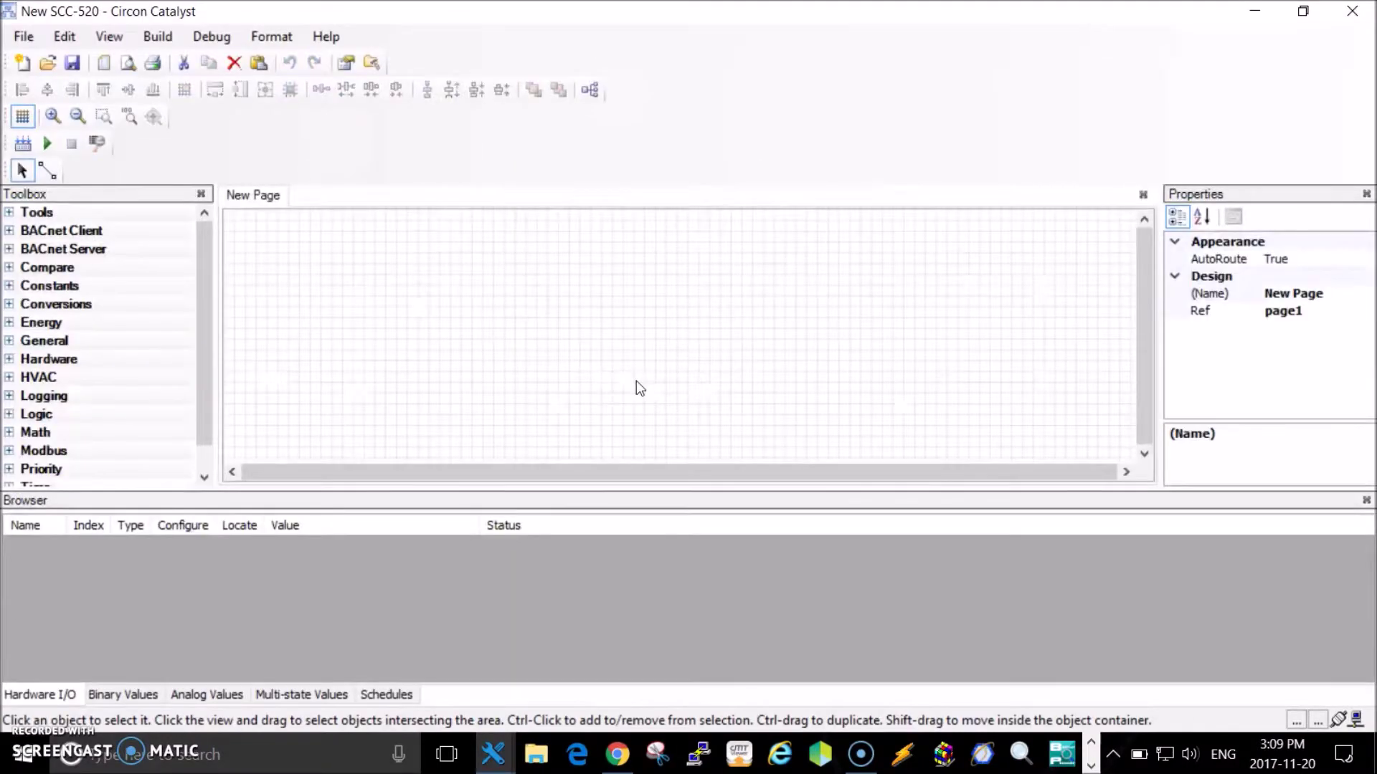
# - Load the Simple Exhaust Fan program from the Tutorials folder and look through its Simple Thermostat and Output pages
pyautogui.click(45, 64)
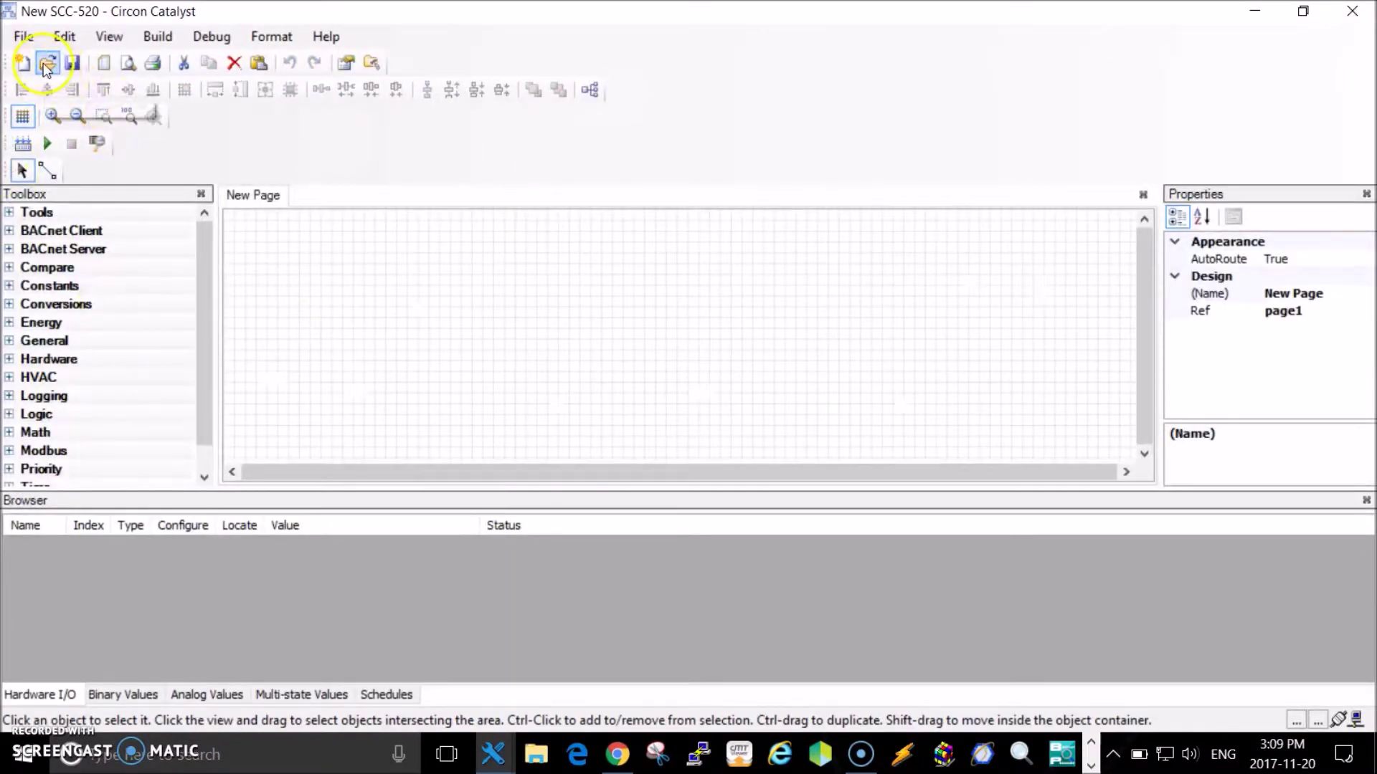
pyautogui.click(23, 37)
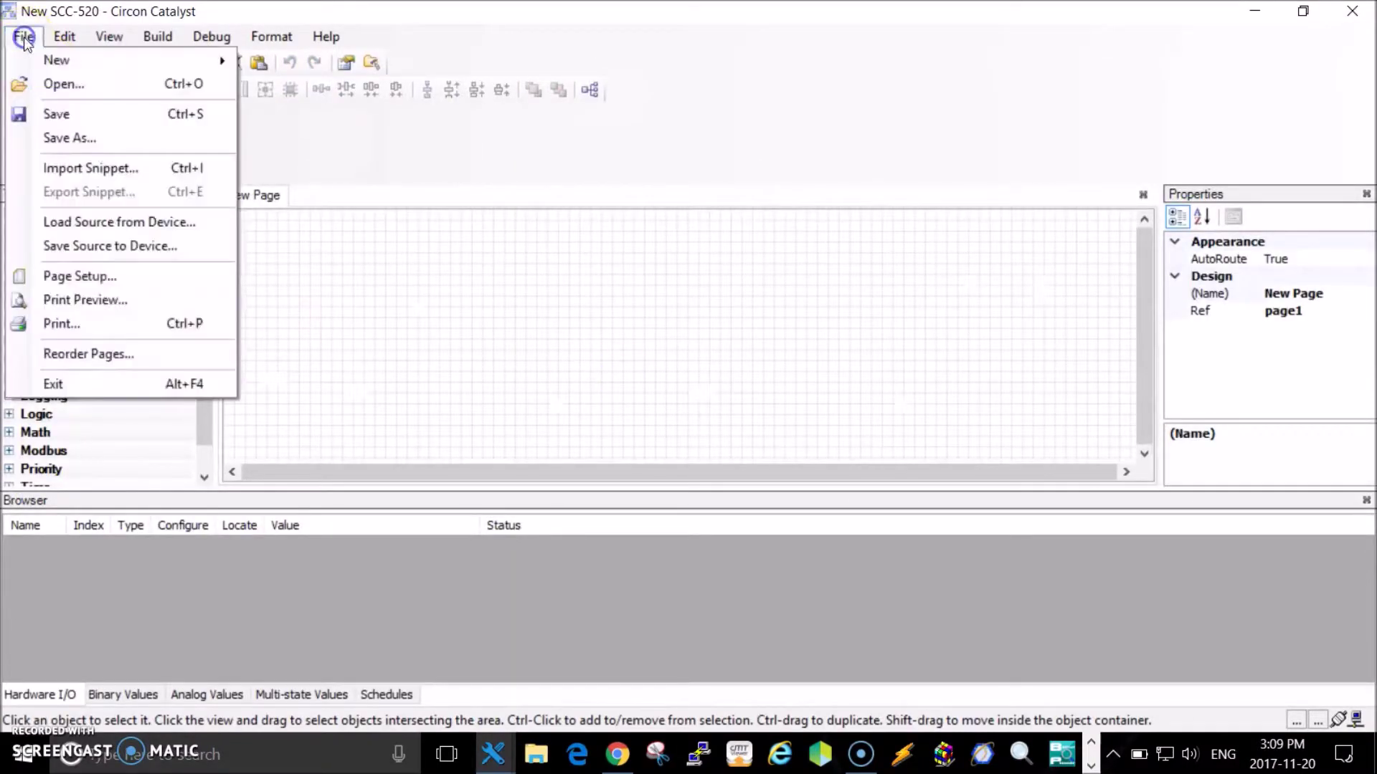
pyautogui.click(64, 86)
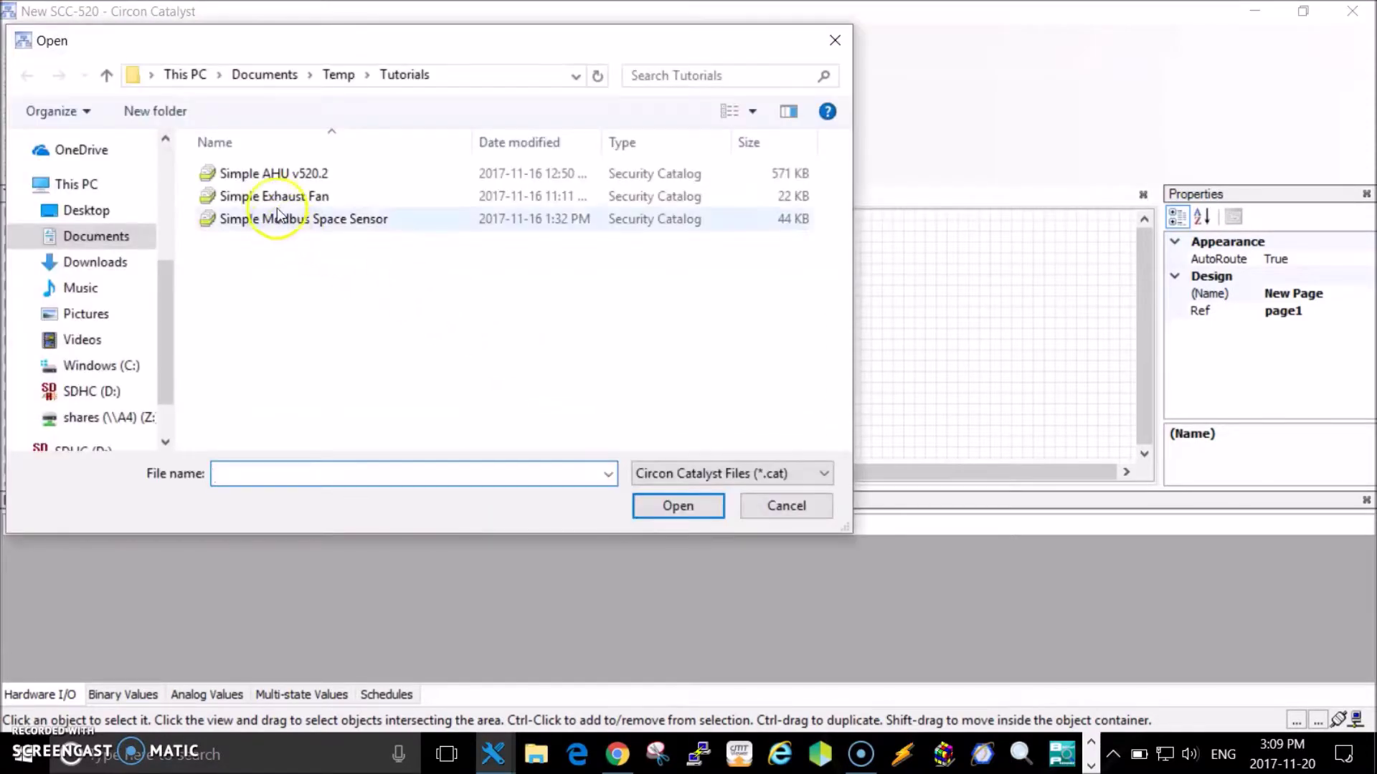
pyautogui.click(258, 196)
pyautogui.click(677, 505)
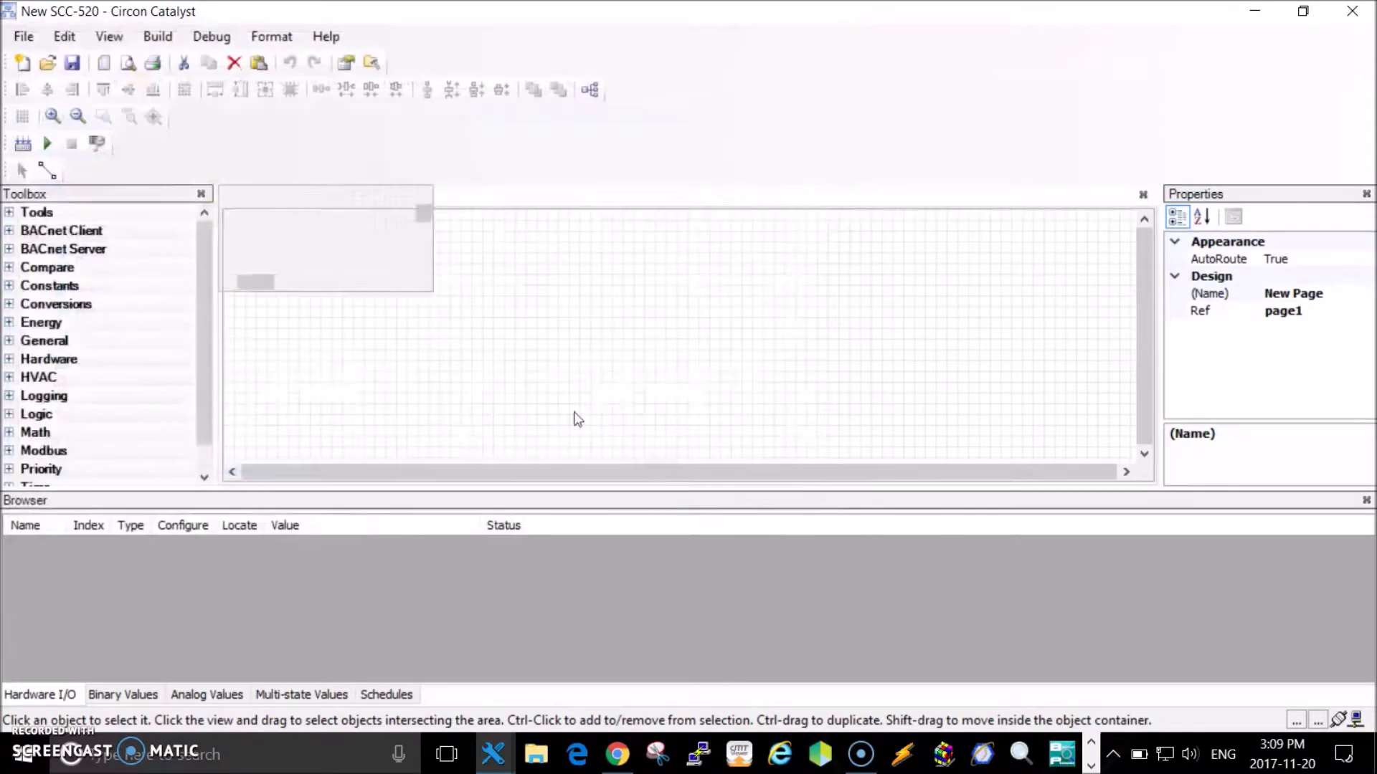
pyautogui.click(294, 197)
pyautogui.click(352, 195)
pyautogui.click(289, 195)
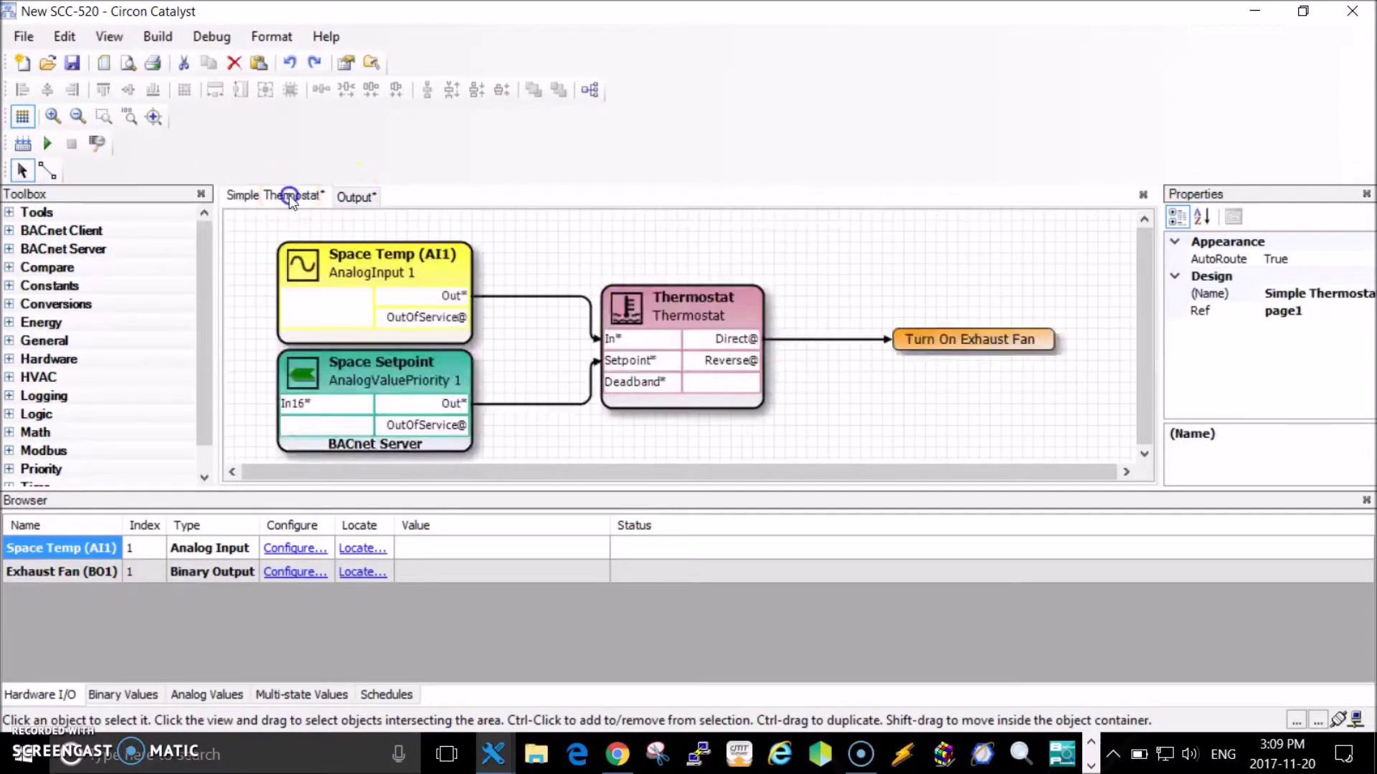
# - Save the exhaust fan program and build it with saving of the program source to the device enabled
pyautogui.click(72, 63)
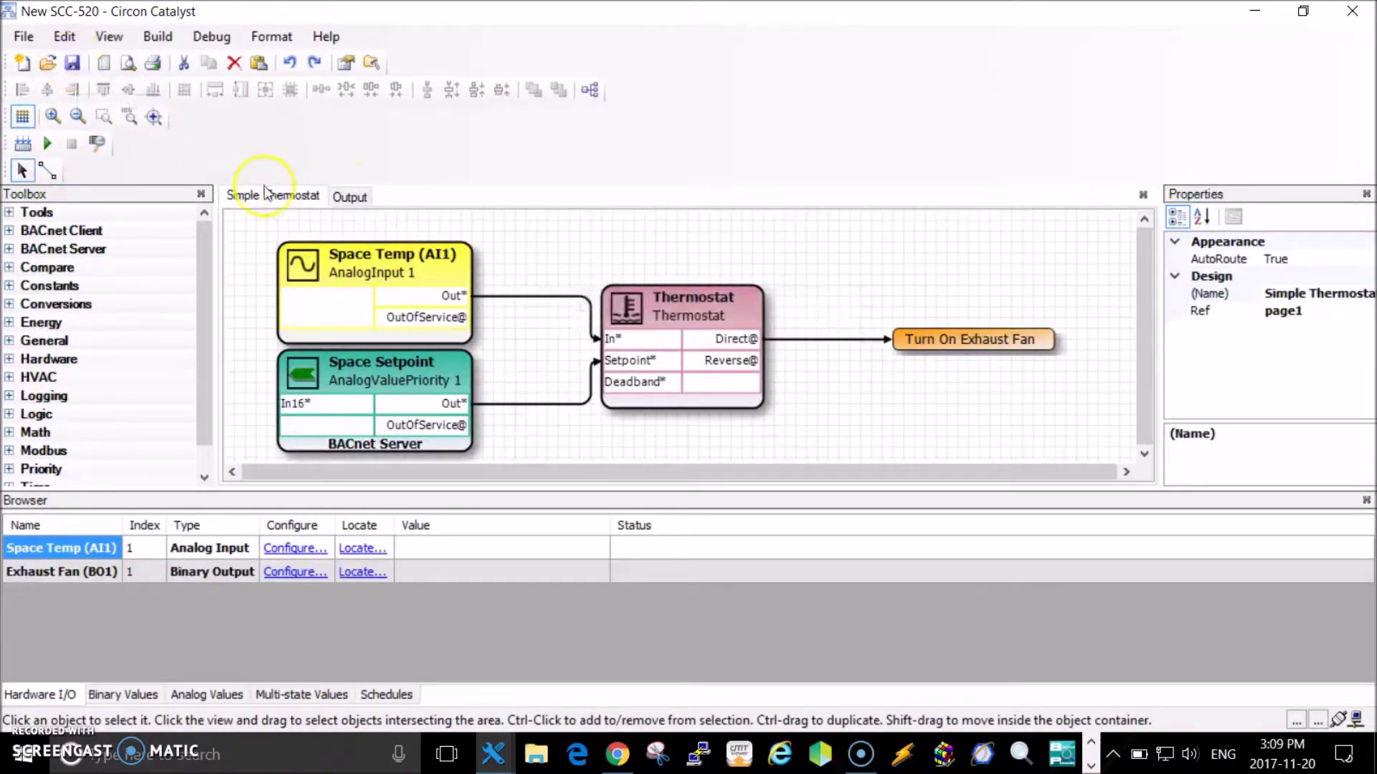
pyautogui.click(23, 144)
pyautogui.click(814, 560)
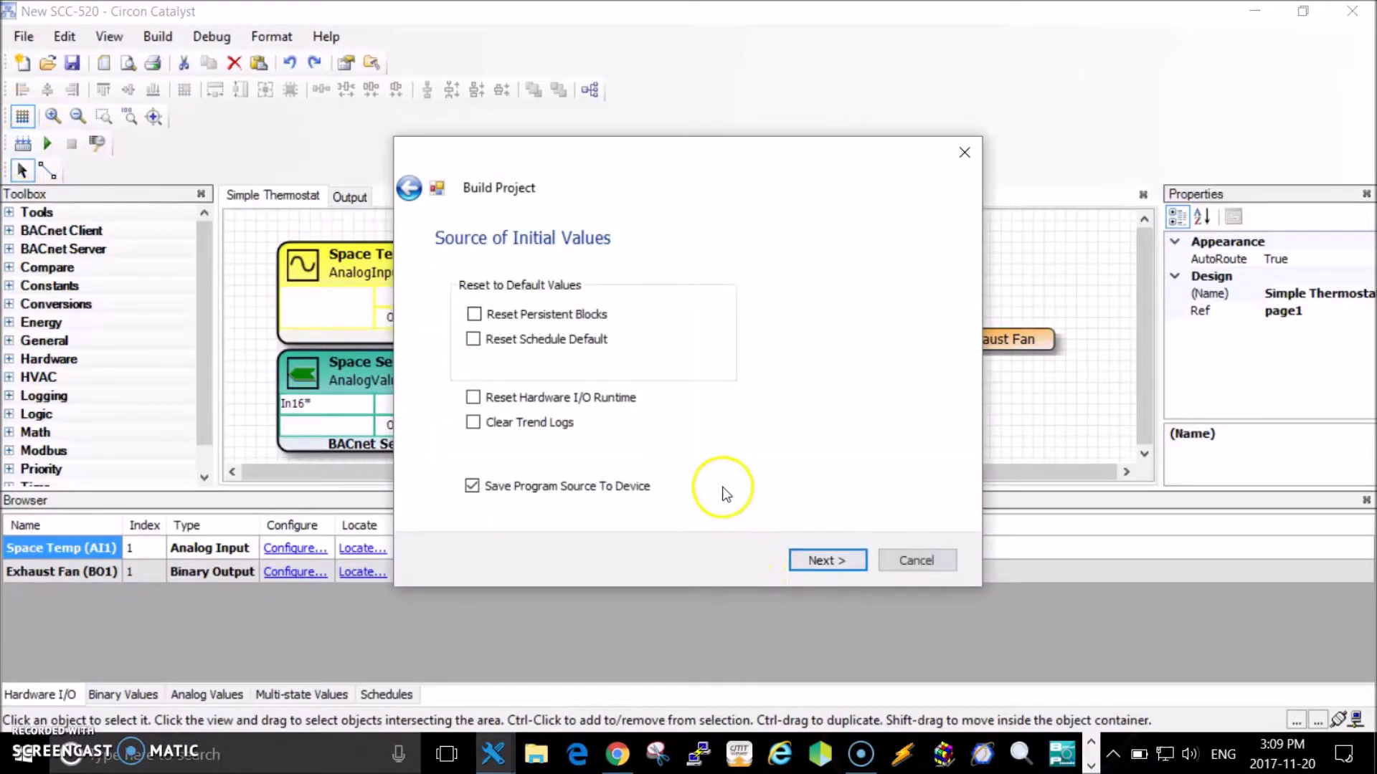
pyautogui.click(822, 560)
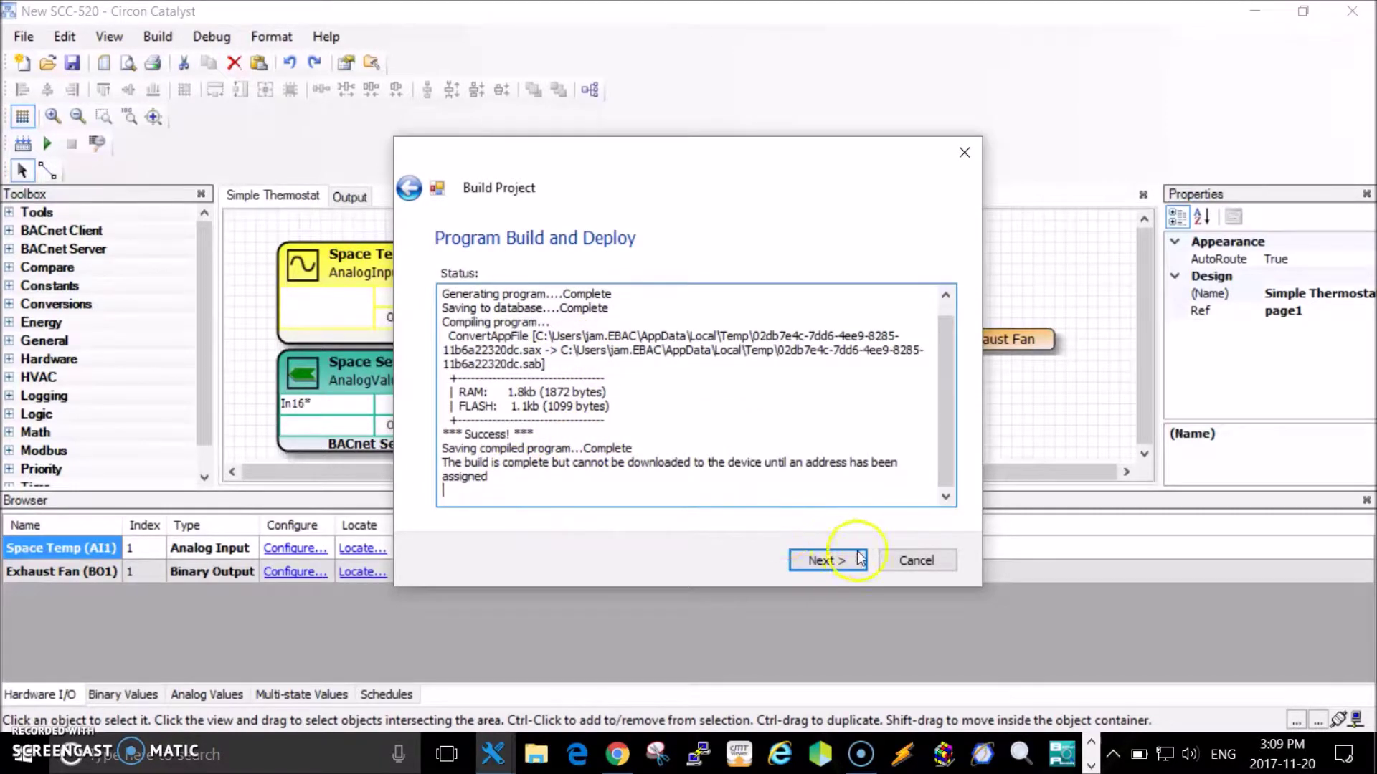
pyautogui.click(826, 561)
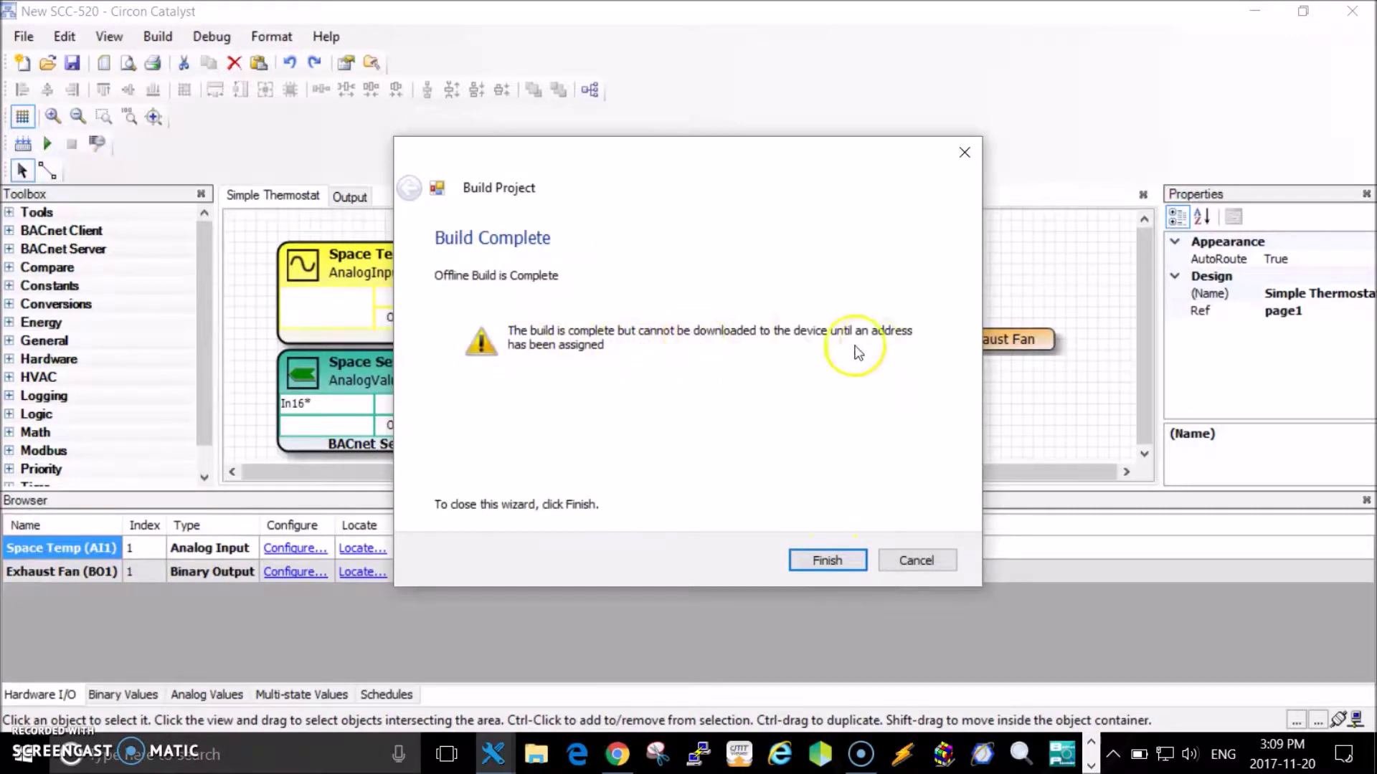
pyautogui.click(828, 561)
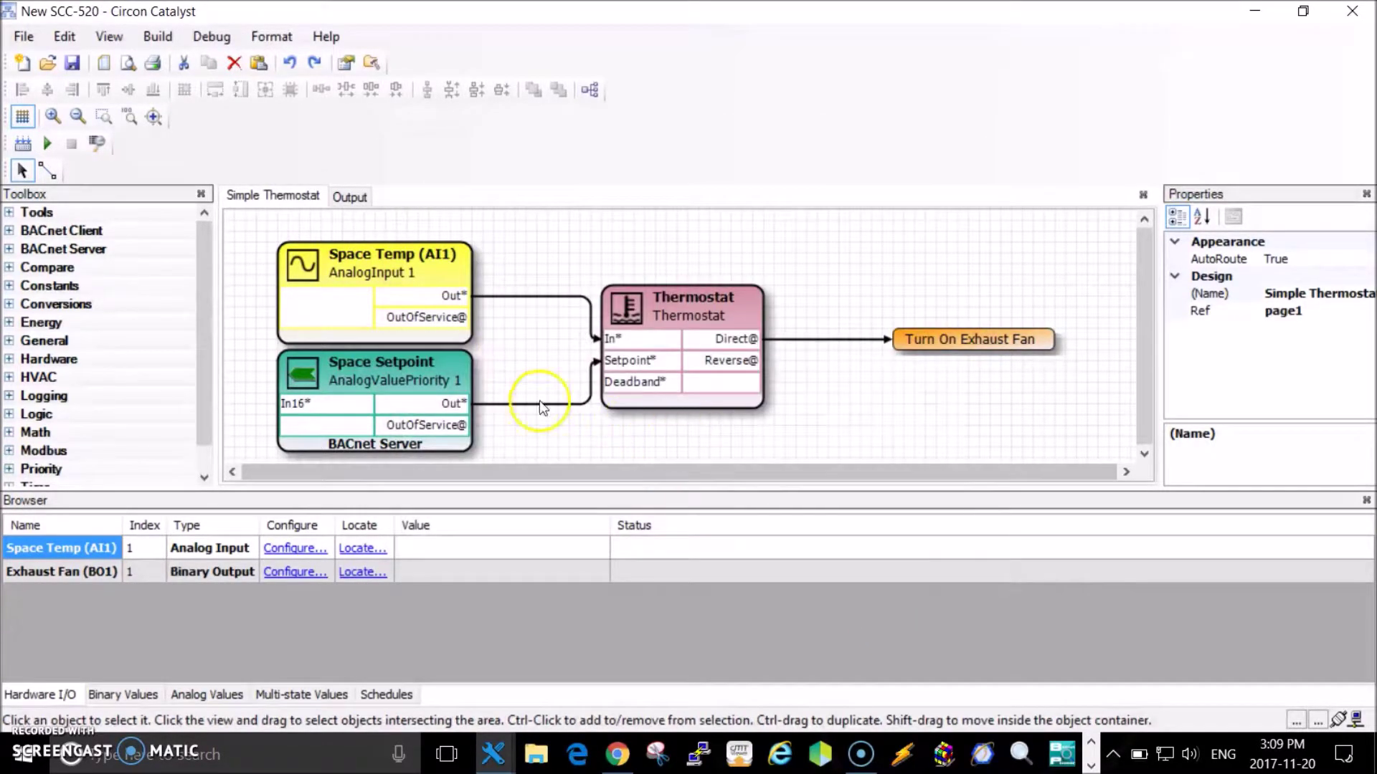
# - Close Catalyst and collapse the first SCC-520 controller in the BACnet Integrator project tree
pyautogui.click(1352, 11)
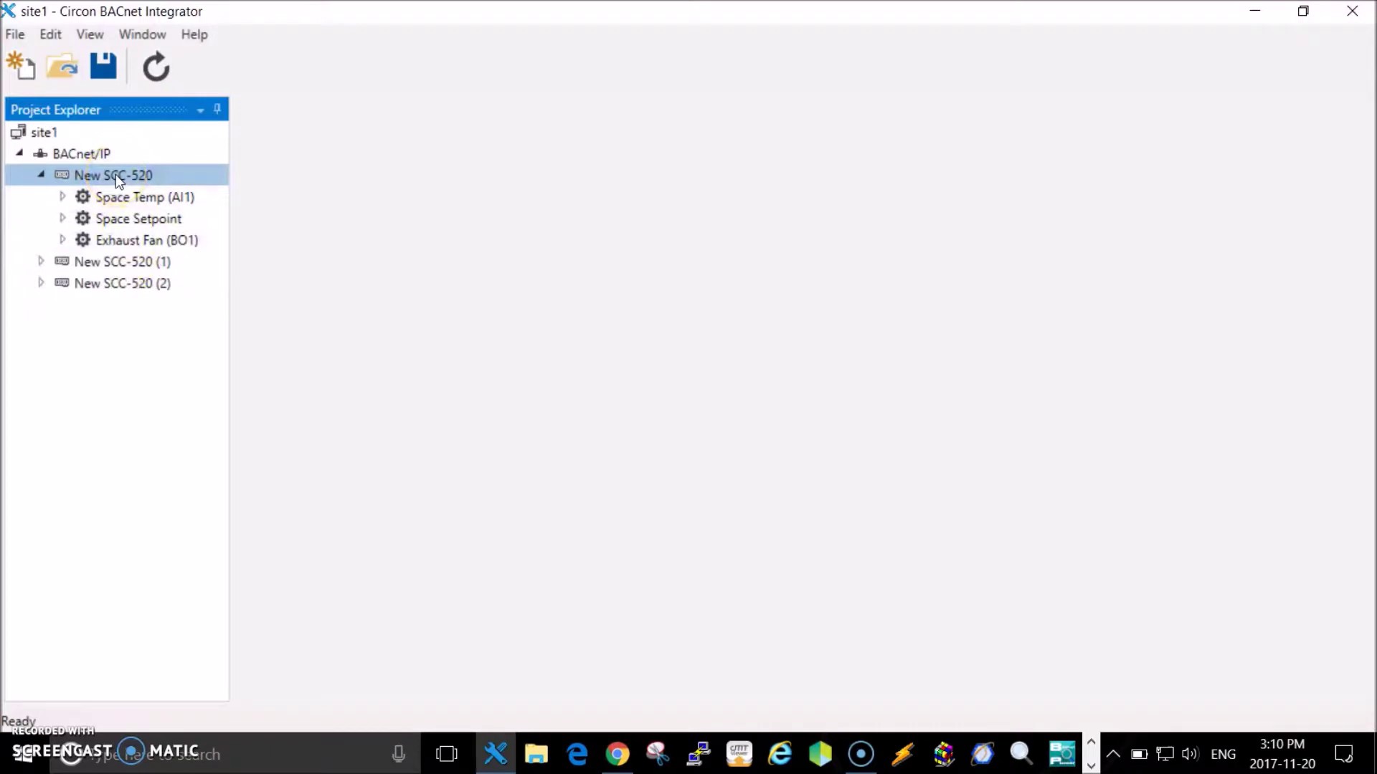
pyautogui.click(34, 184)
pyautogui.click(40, 174)
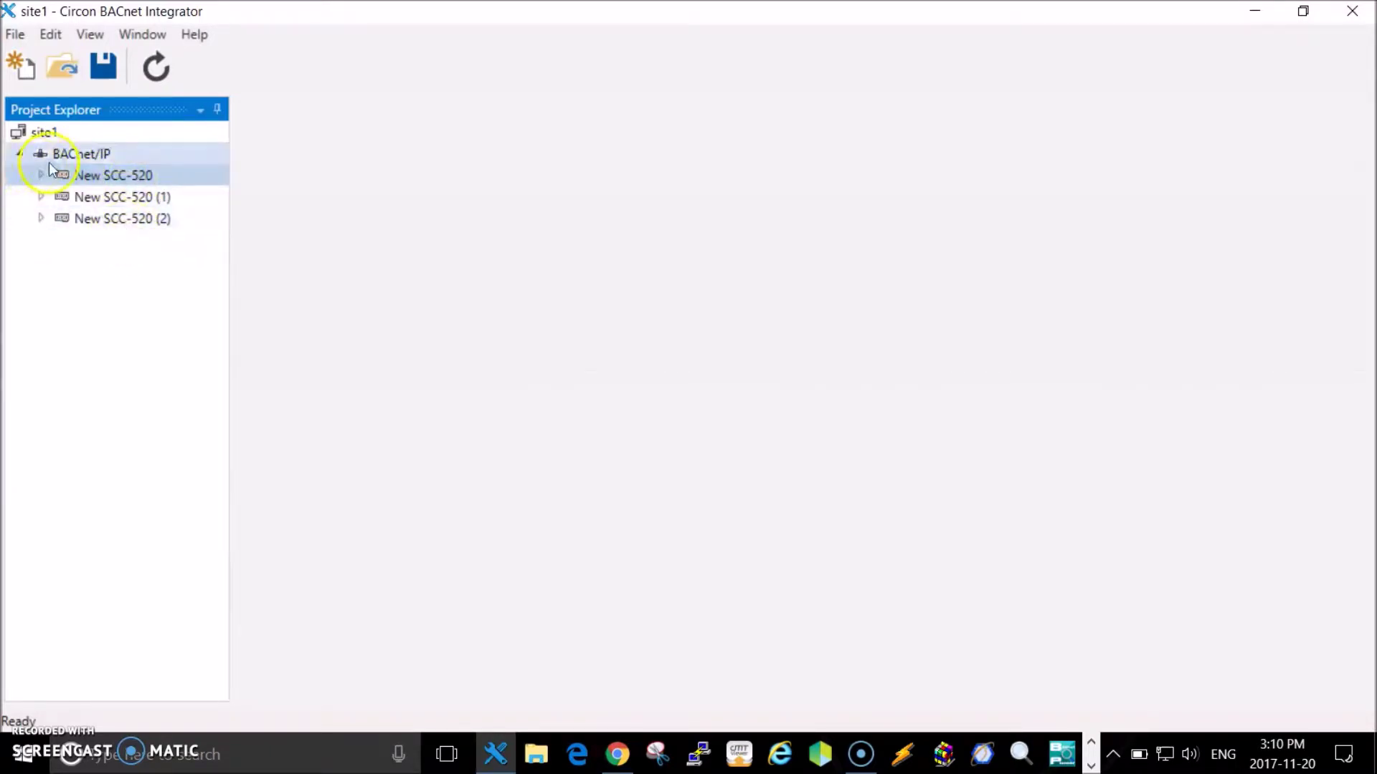
# - Export the site1 project to the Tutorials folder as a project export file named ob1
pyautogui.click(16, 35)
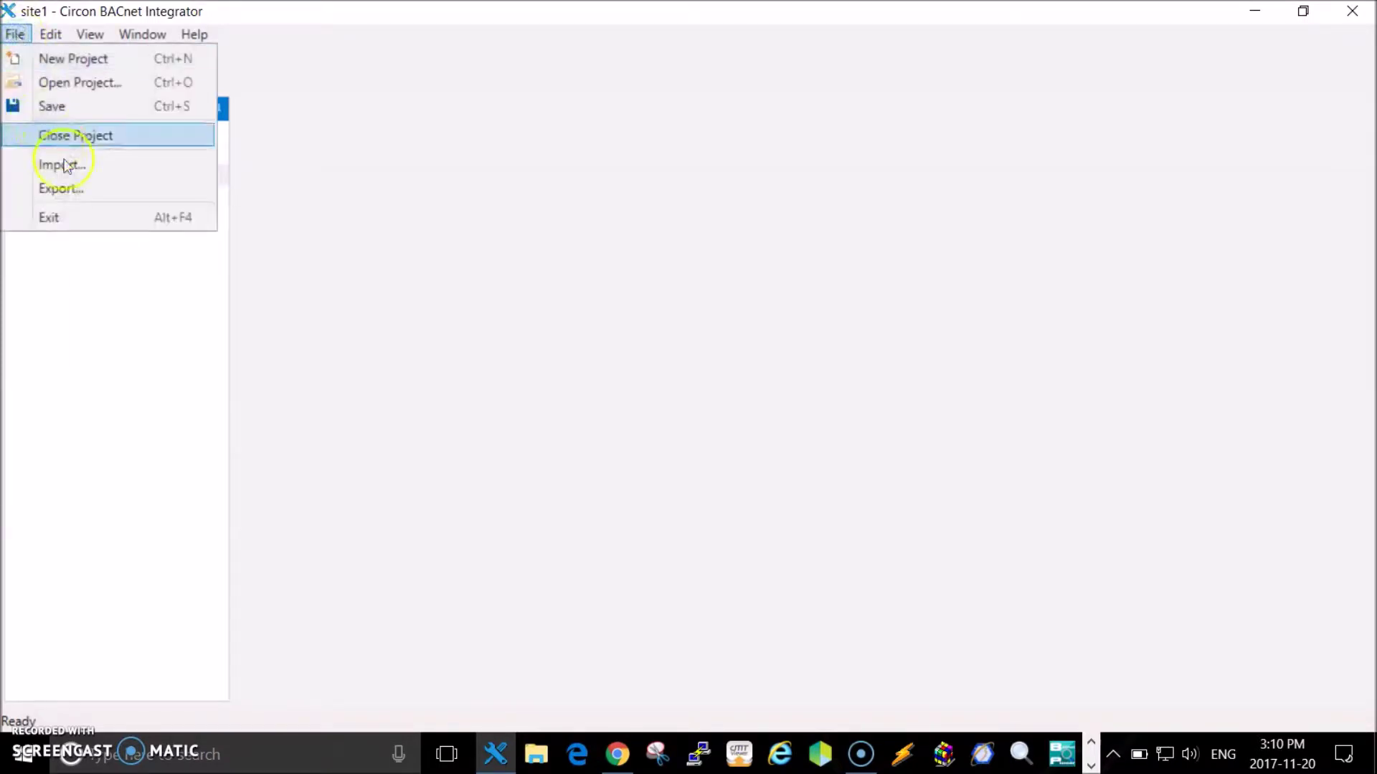
pyautogui.click(76, 188)
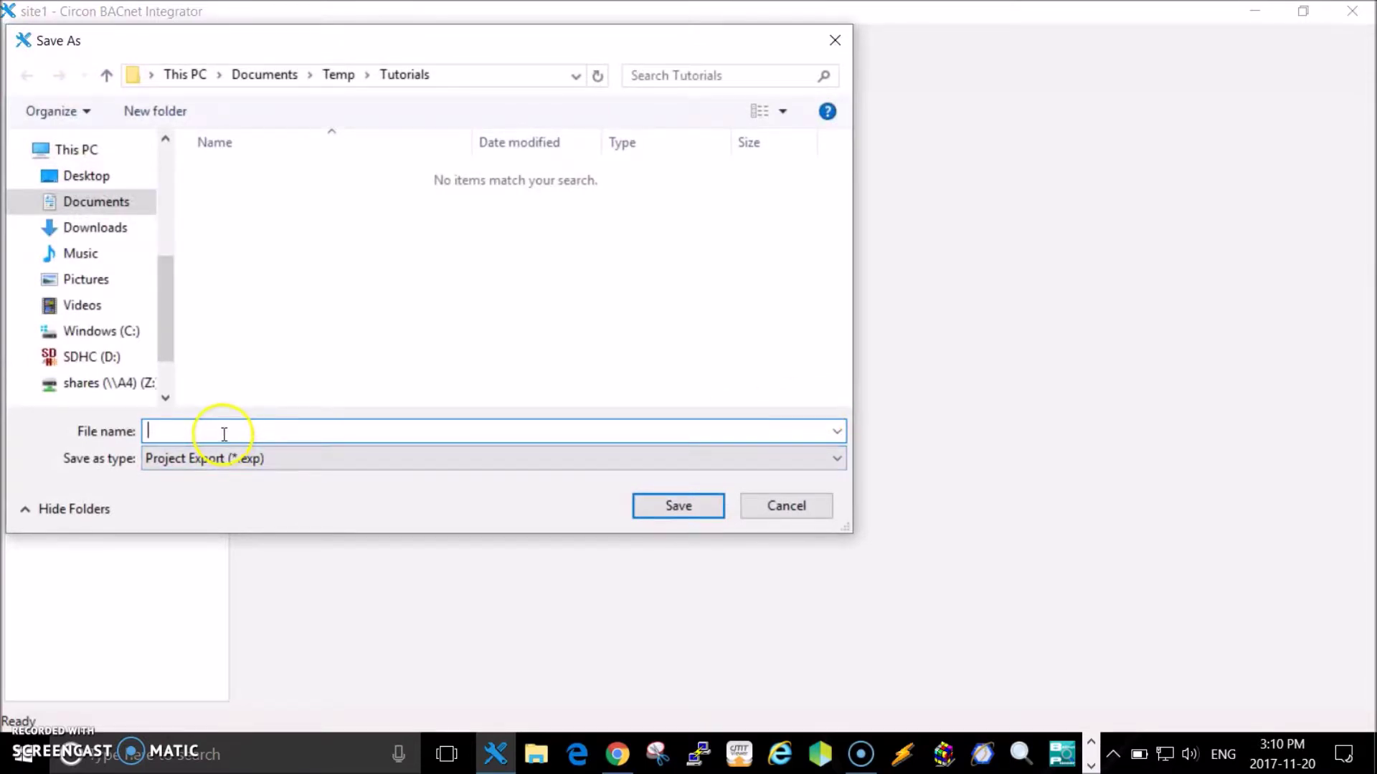
pyautogui.write('ob1')
pyautogui.click(685, 510)
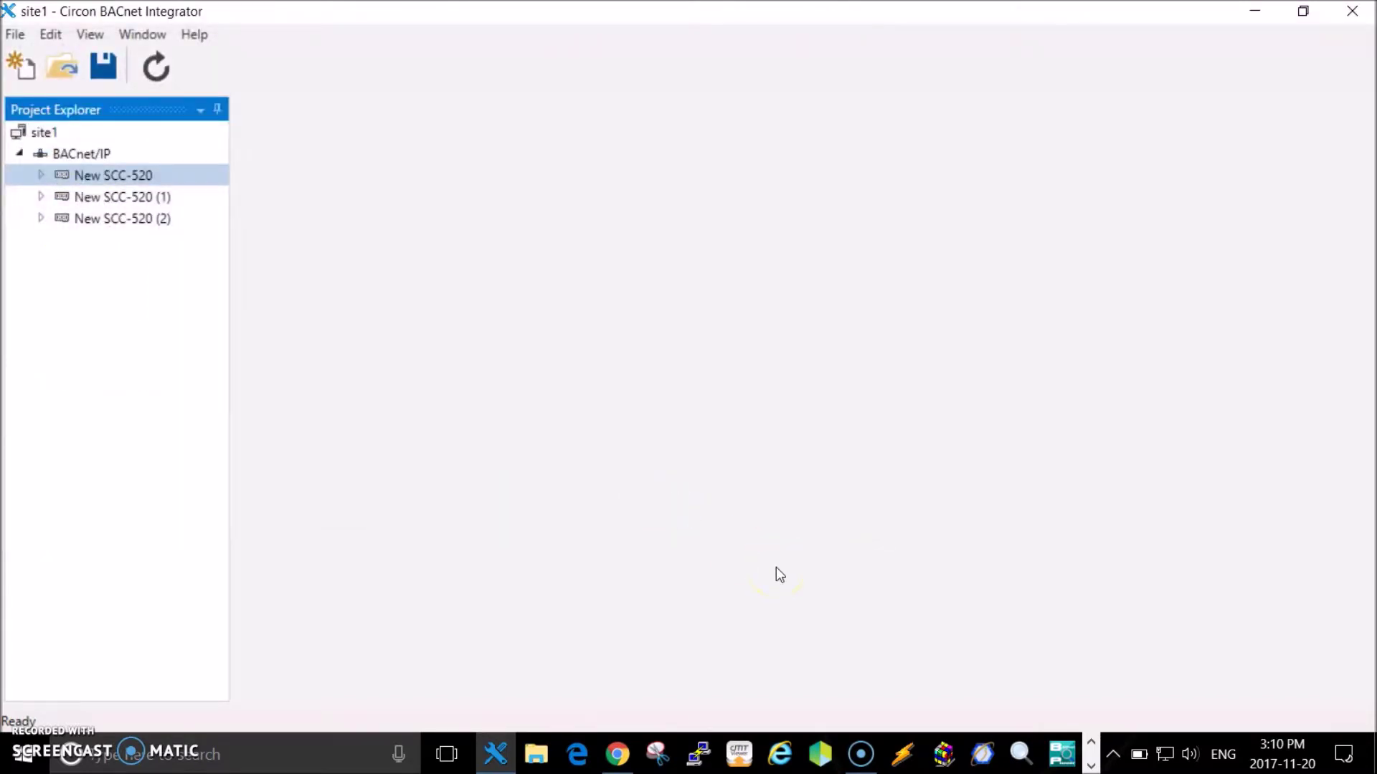
pyautogui.click(21, 153)
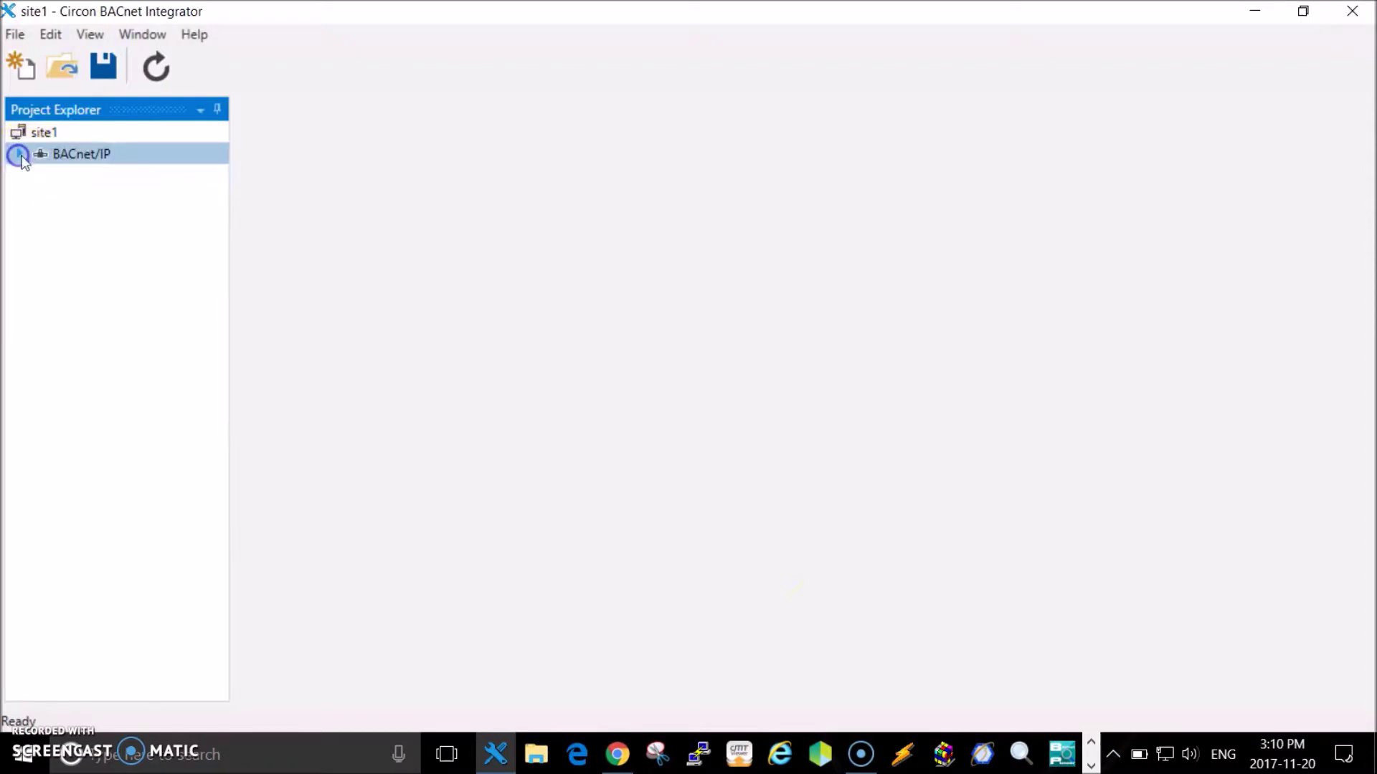
pyautogui.click(62, 69)
pyautogui.click(849, 532)
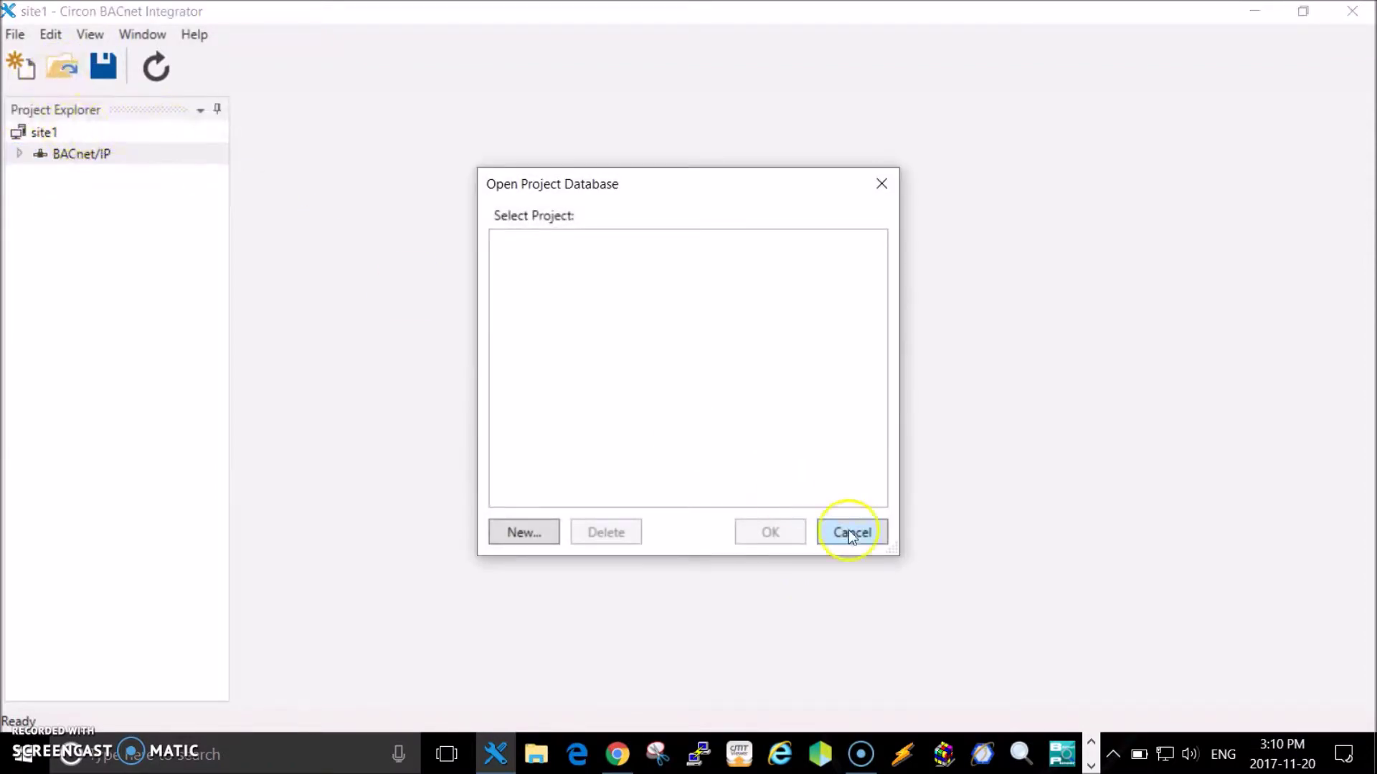
# - Close the site1 project and delete its database from the list of projects
pyautogui.click(13, 36)
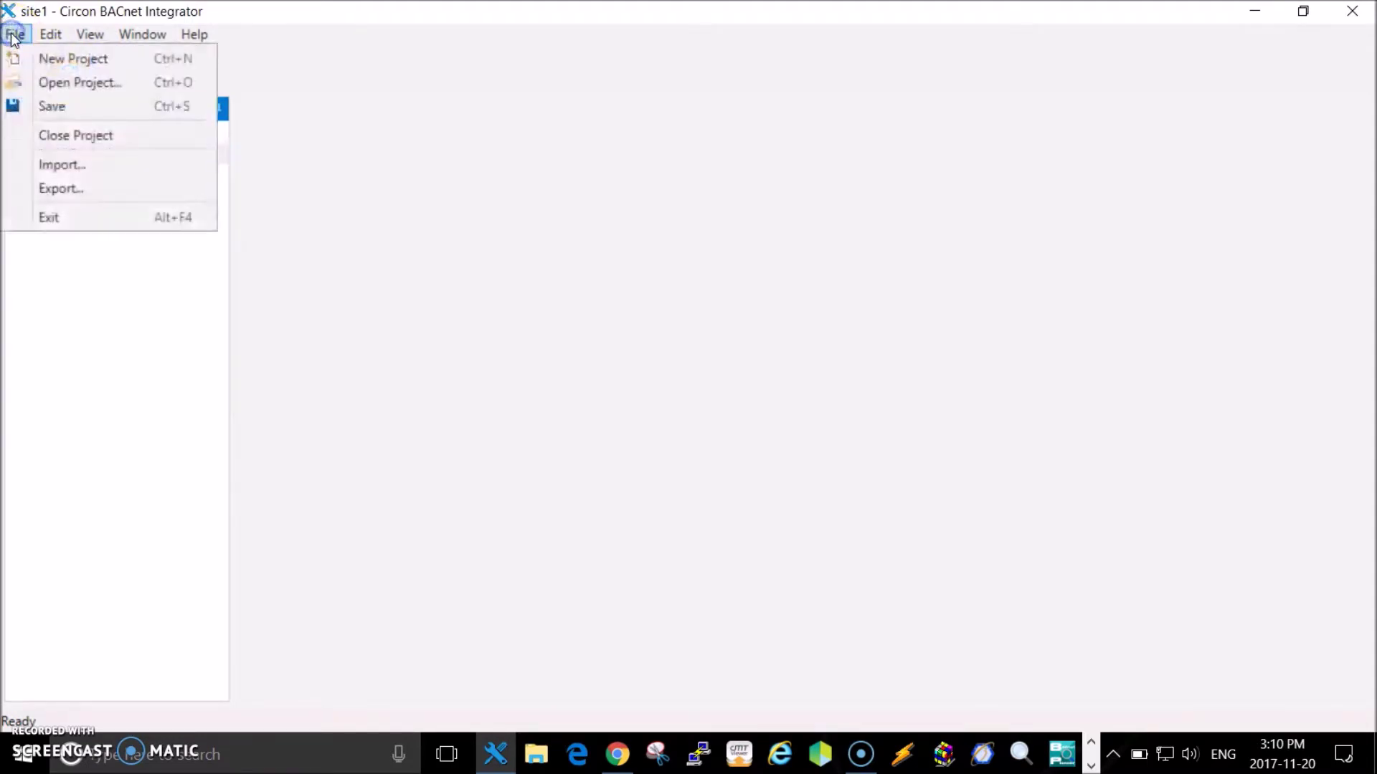
pyautogui.click(79, 134)
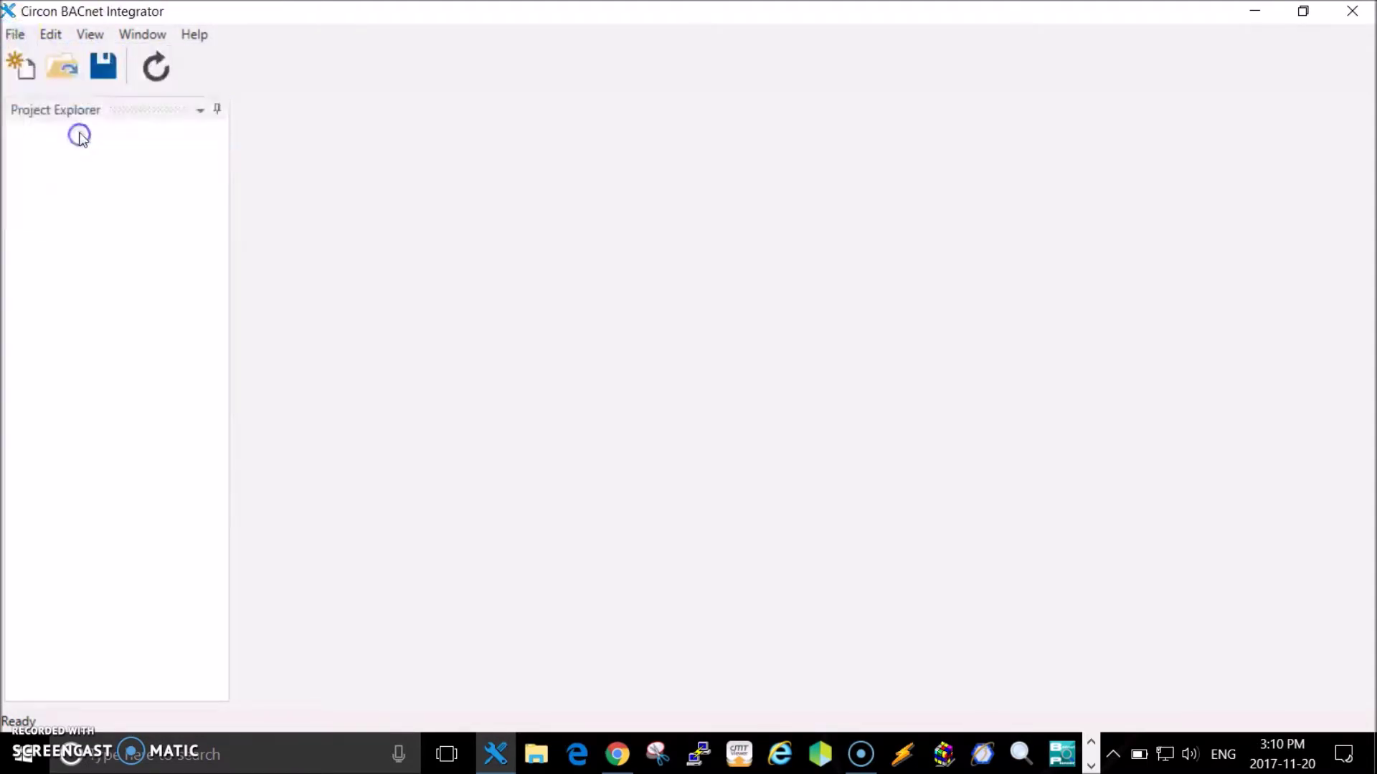
pyautogui.click(63, 70)
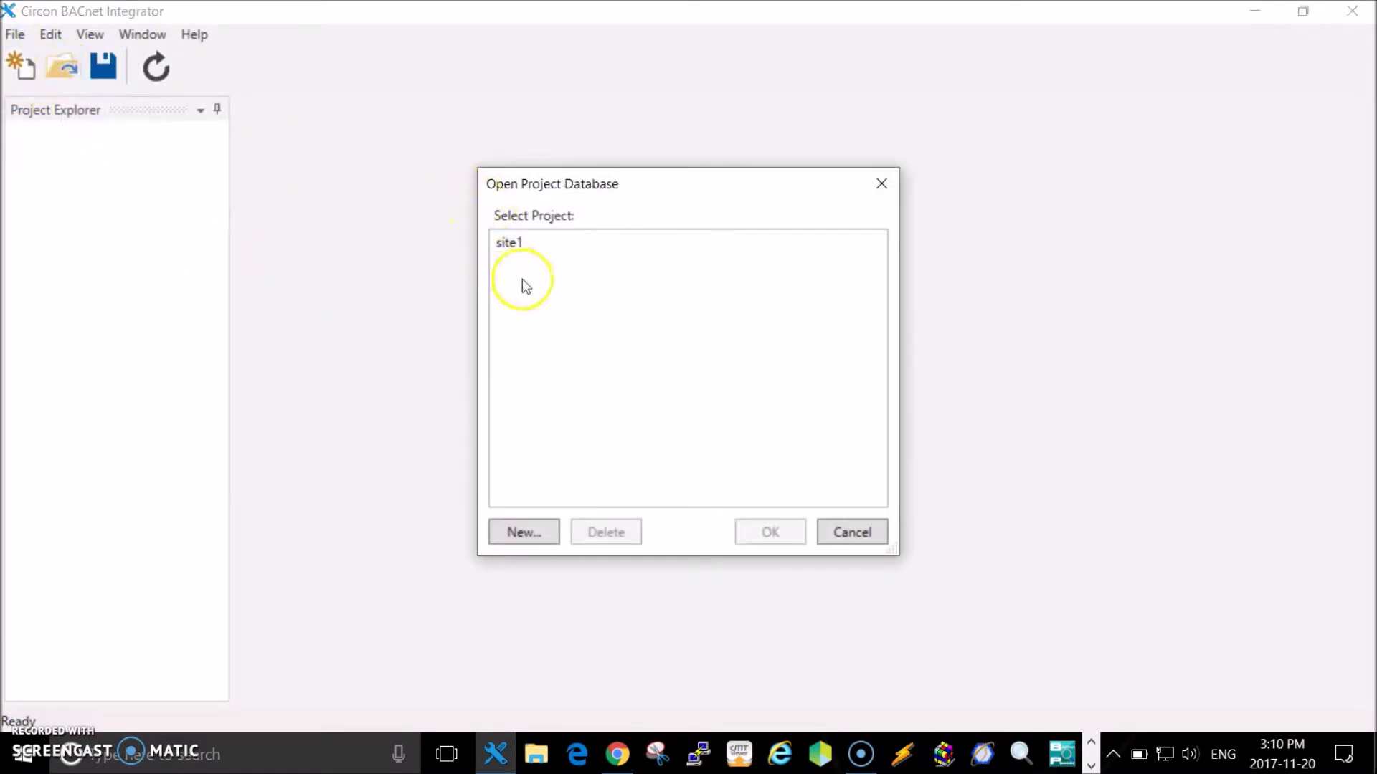
pyautogui.click(506, 242)
pyautogui.click(604, 531)
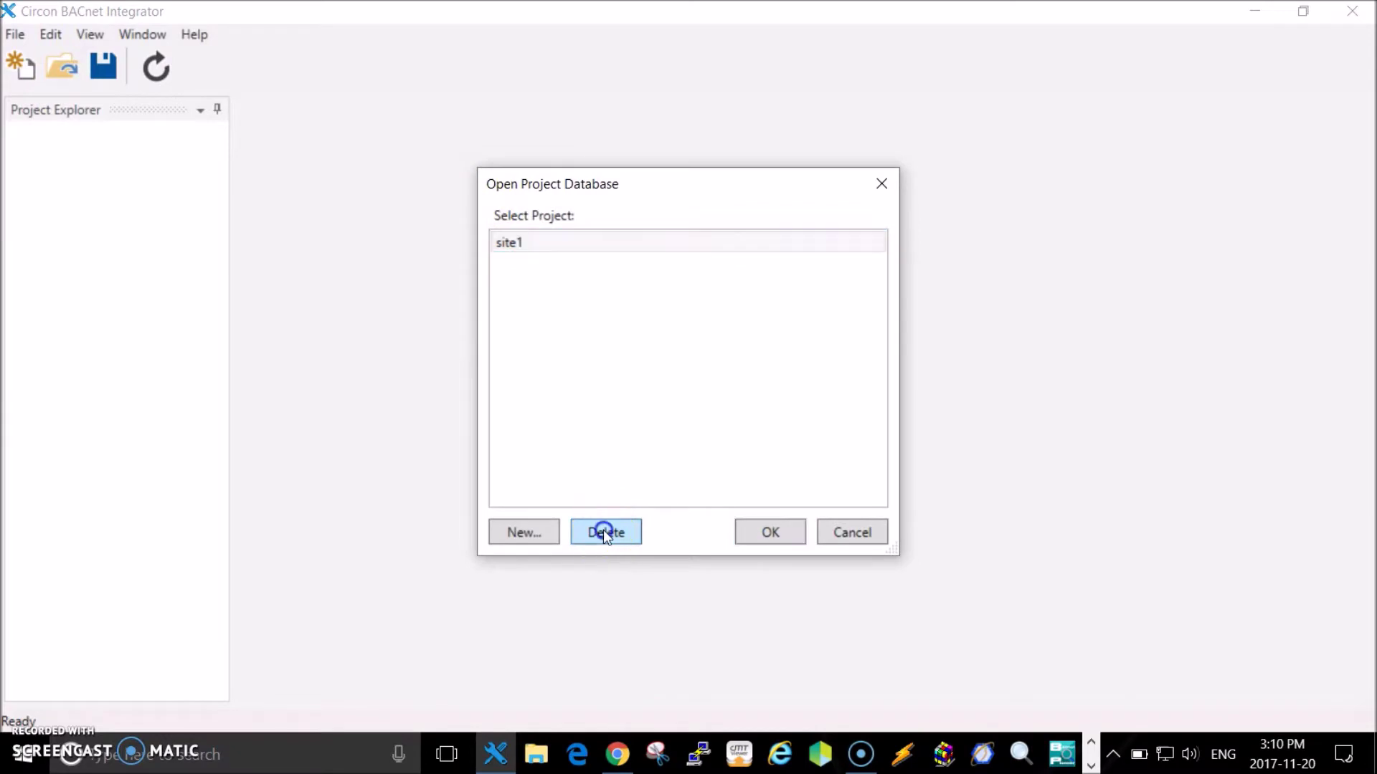
pyautogui.click(783, 456)
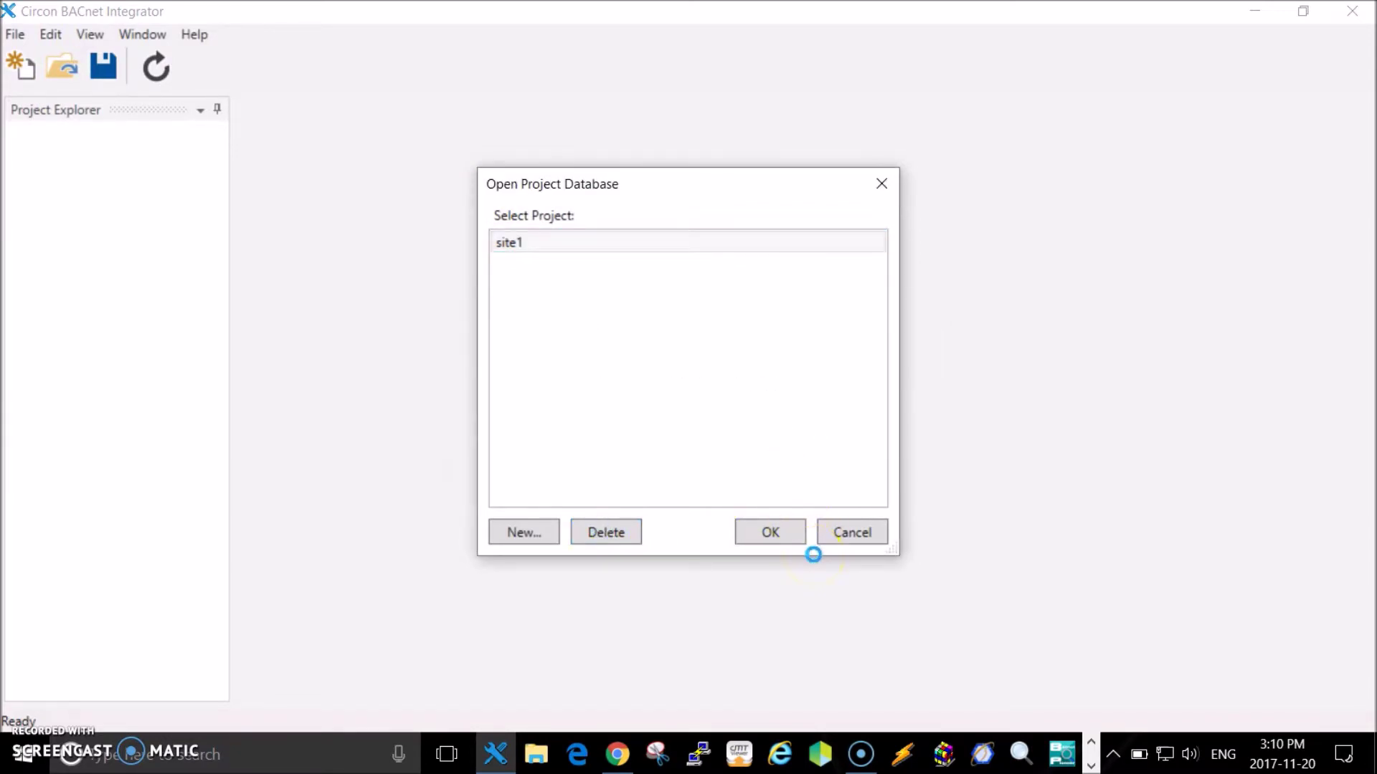
pyautogui.click(595, 535)
pyautogui.click(751, 535)
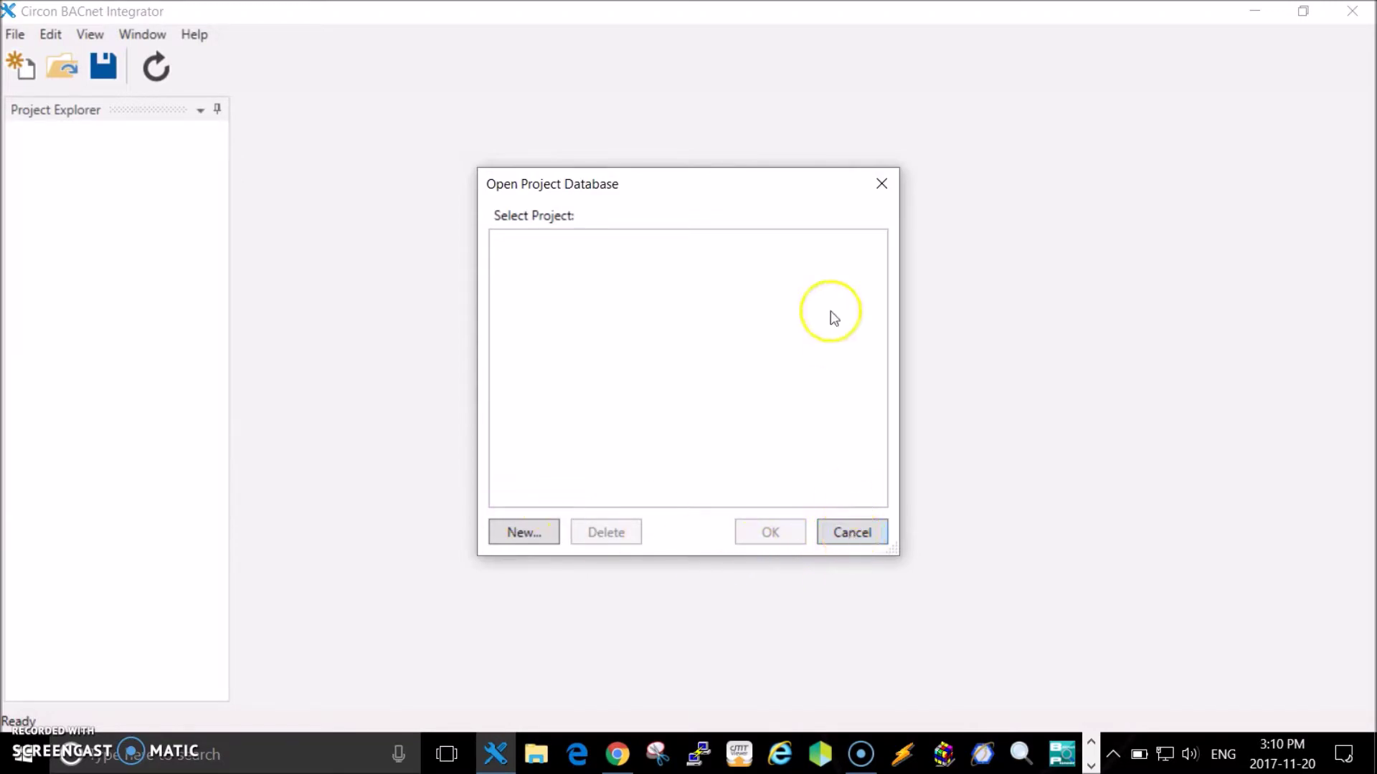
pyautogui.click(881, 185)
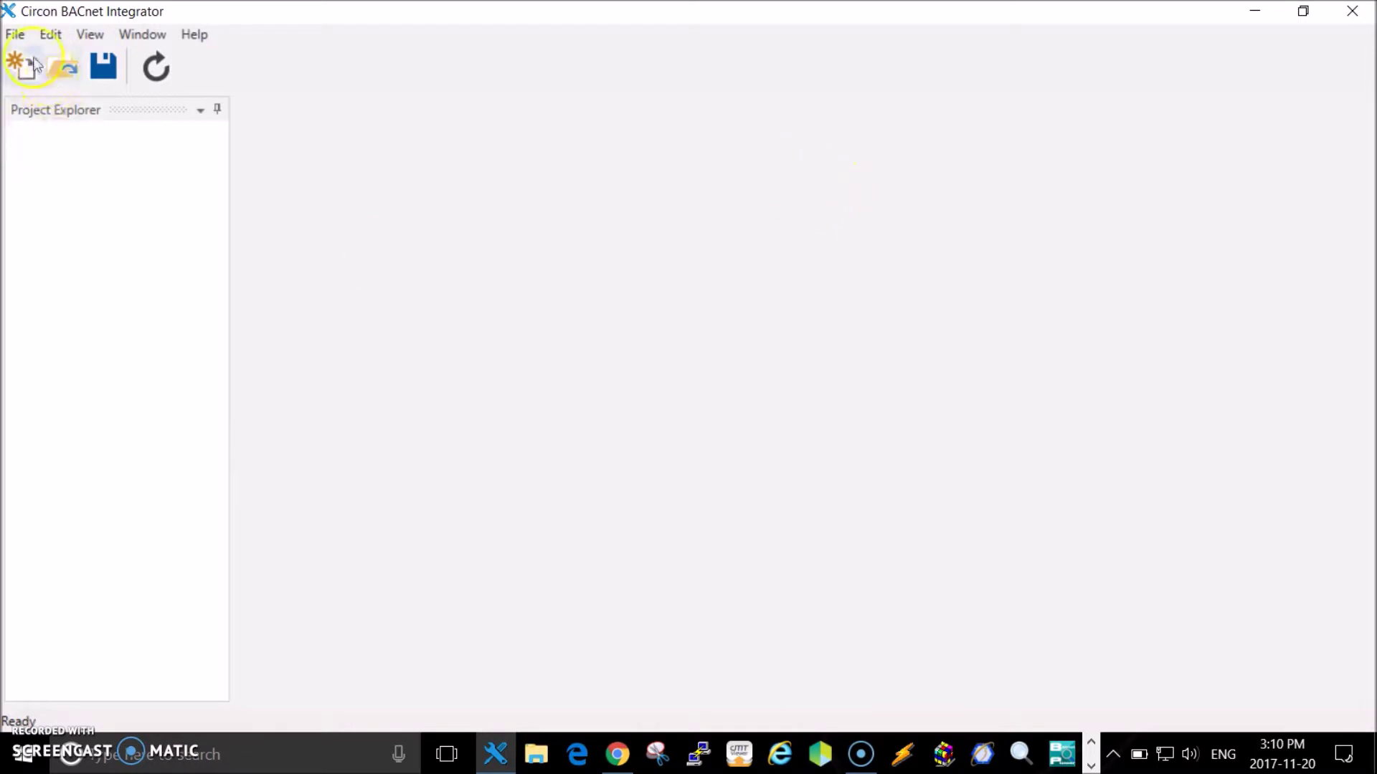
# - Start a project import and choose Job1.exp from the Tutorials folder as the import file
pyautogui.click(15, 34)
pyautogui.click(67, 165)
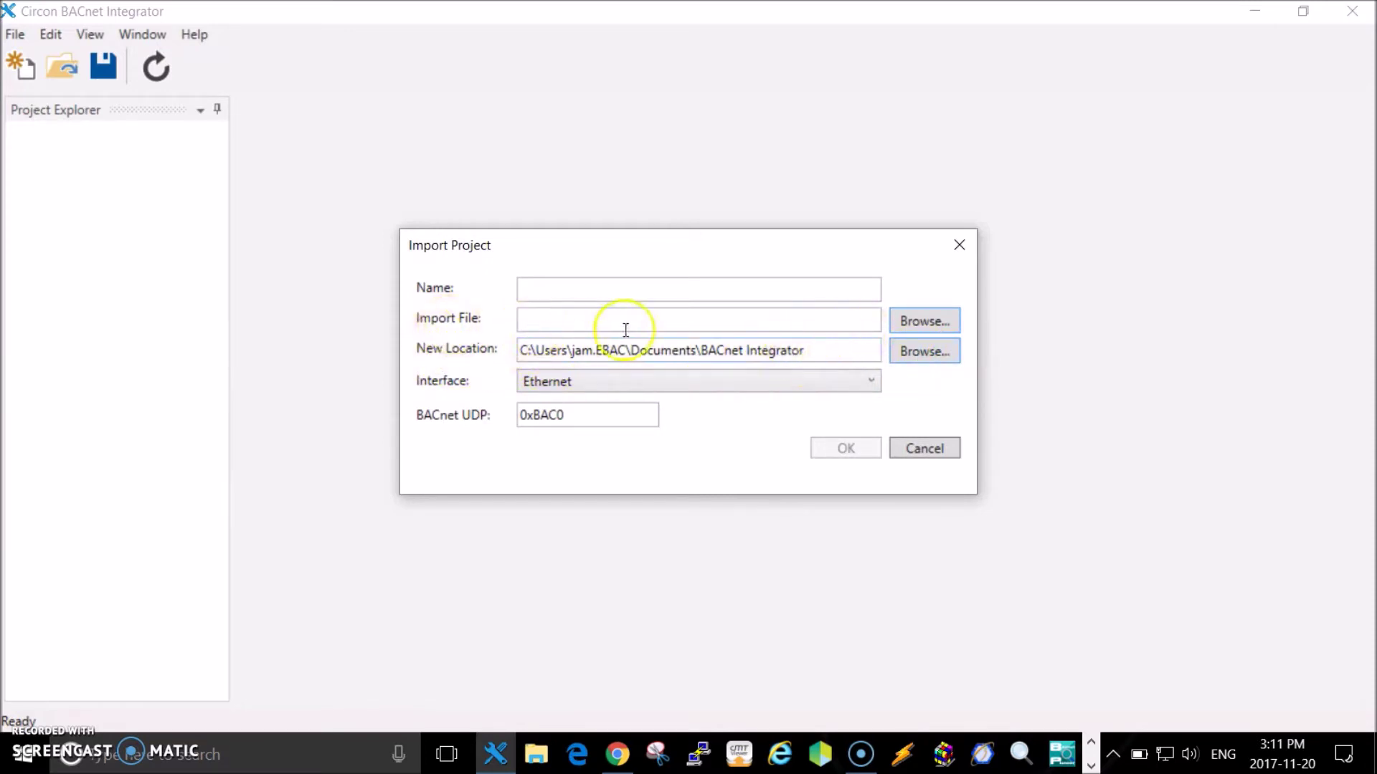
pyautogui.click(924, 322)
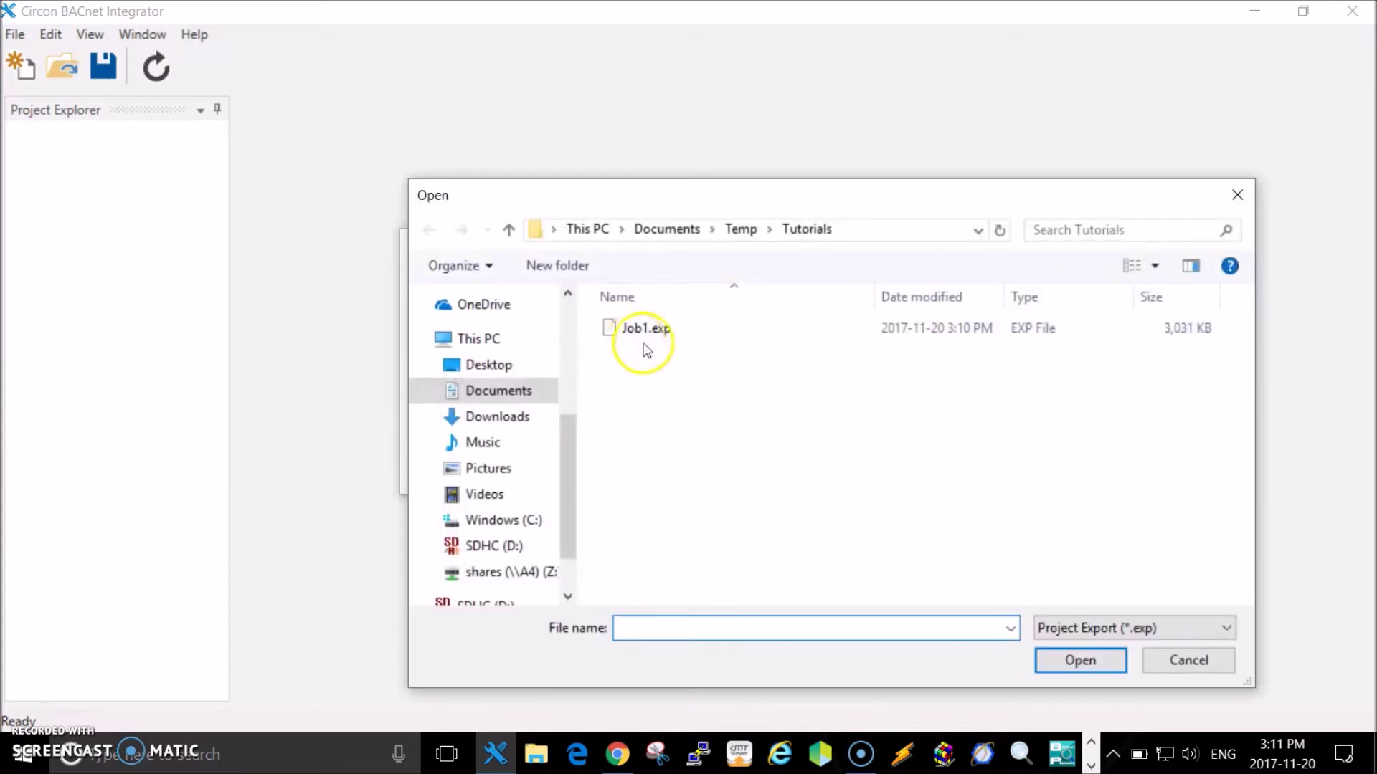
pyautogui.click(653, 331)
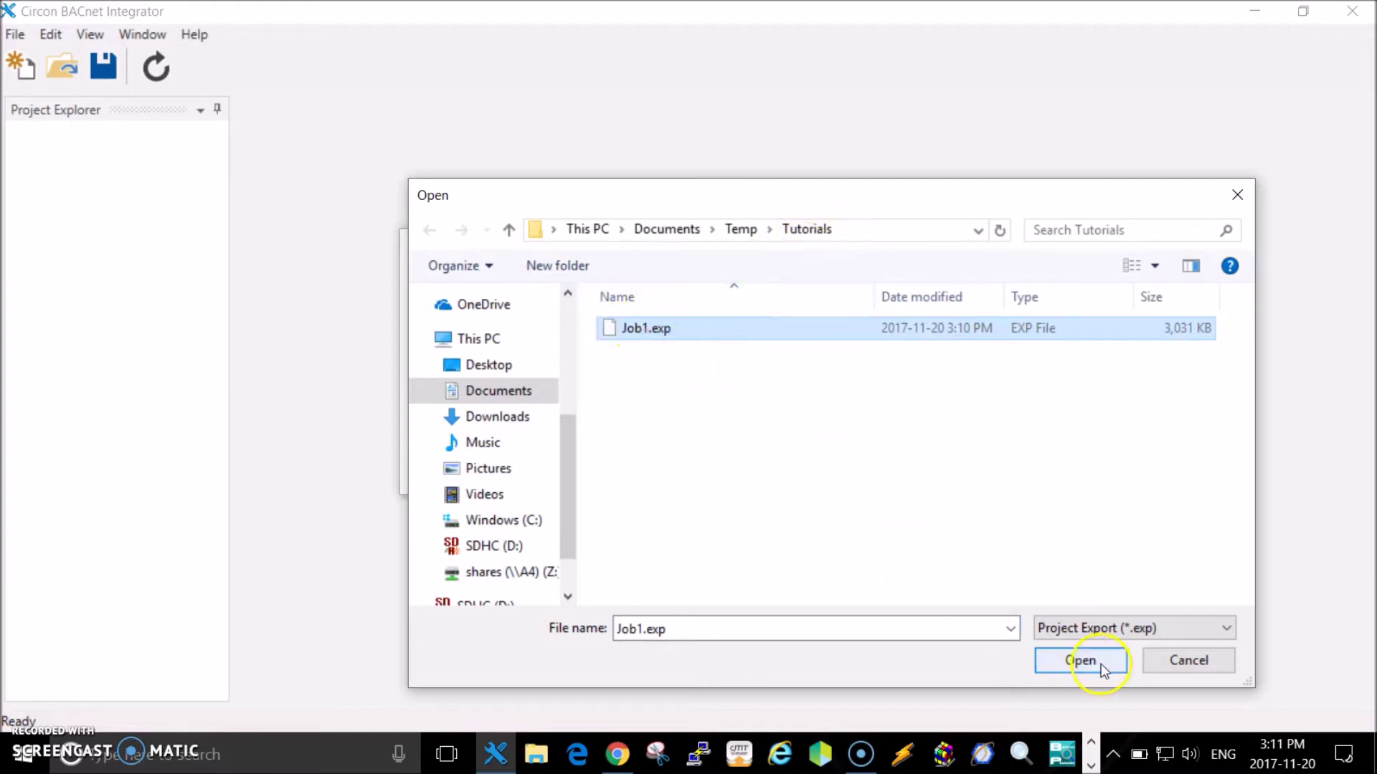
pyautogui.click(1075, 660)
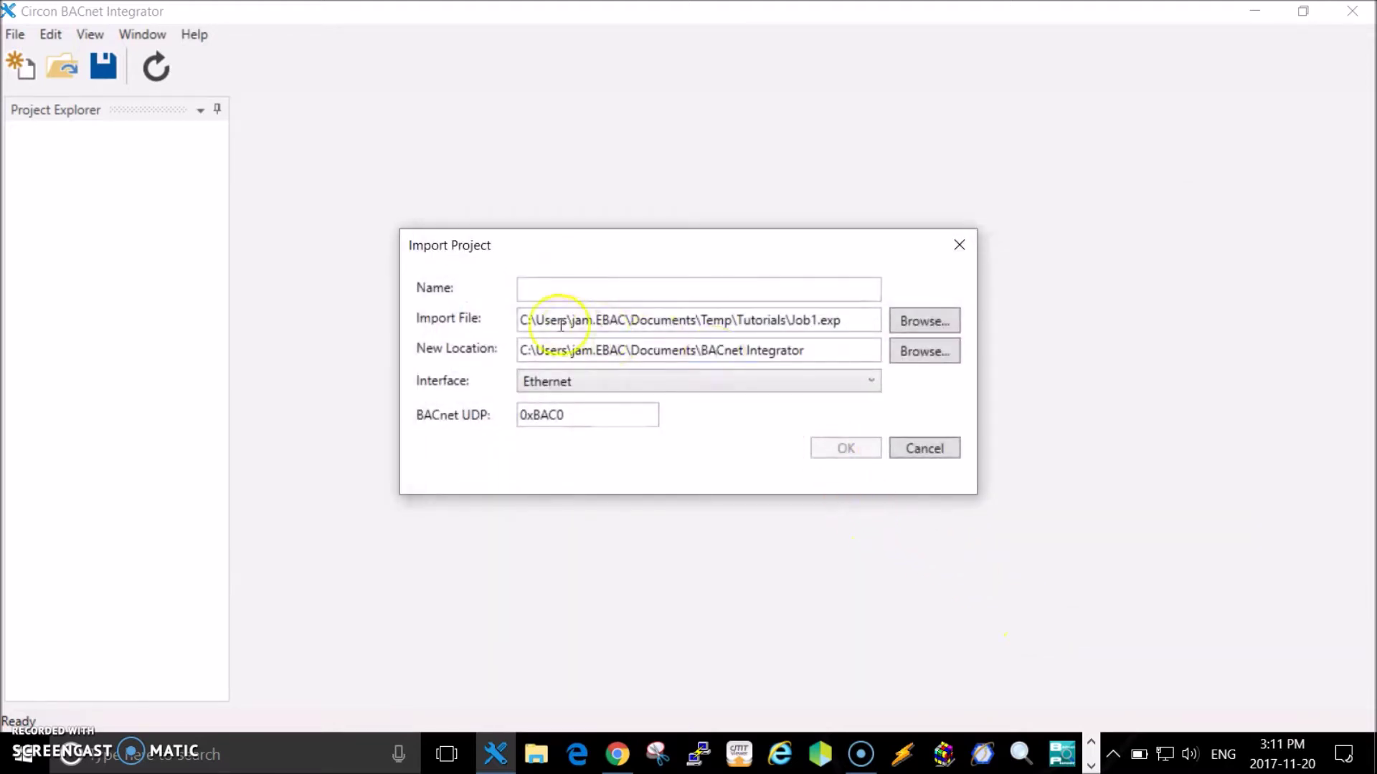
# - Name the imported project Square1 building and run the import with the default location and interface
pyautogui.click(571, 288)
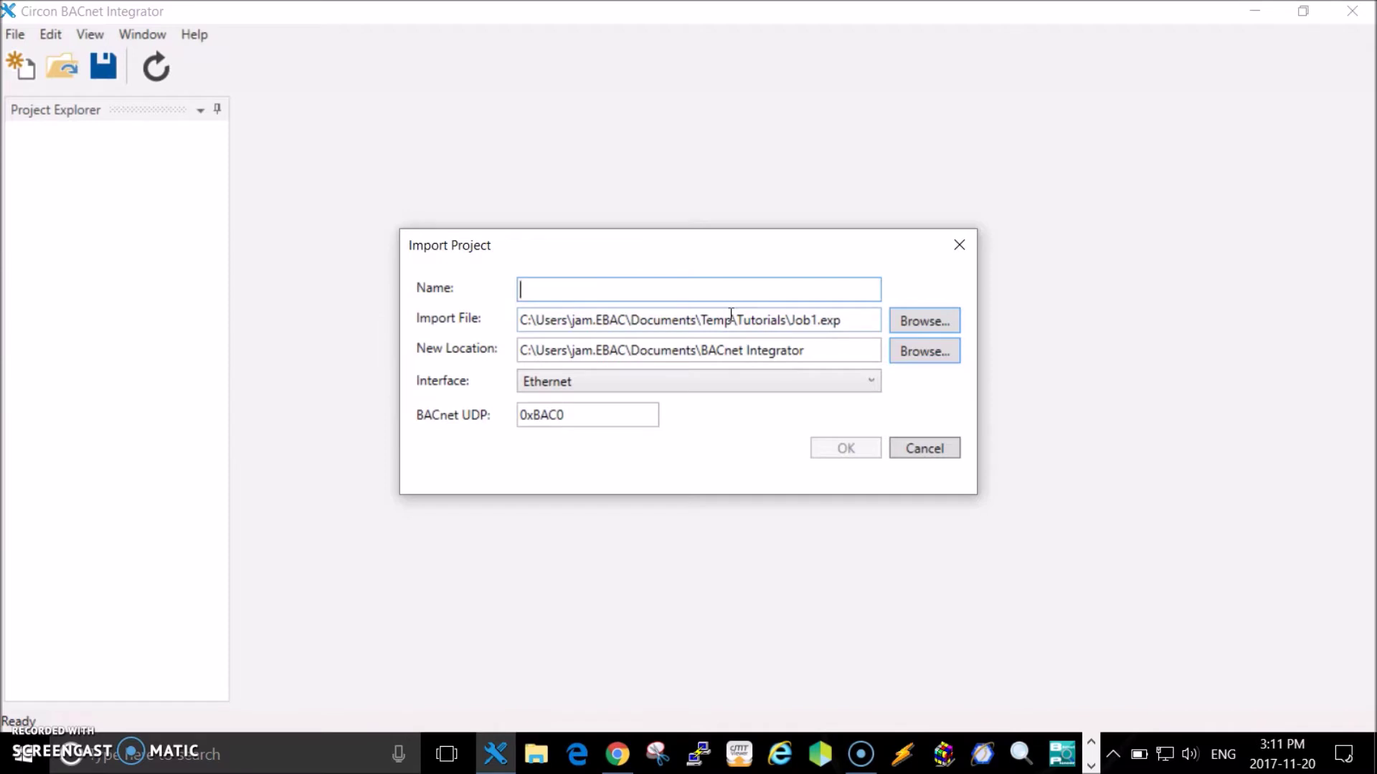
pyautogui.write('Sw')
pyautogui.press('BackSpace')
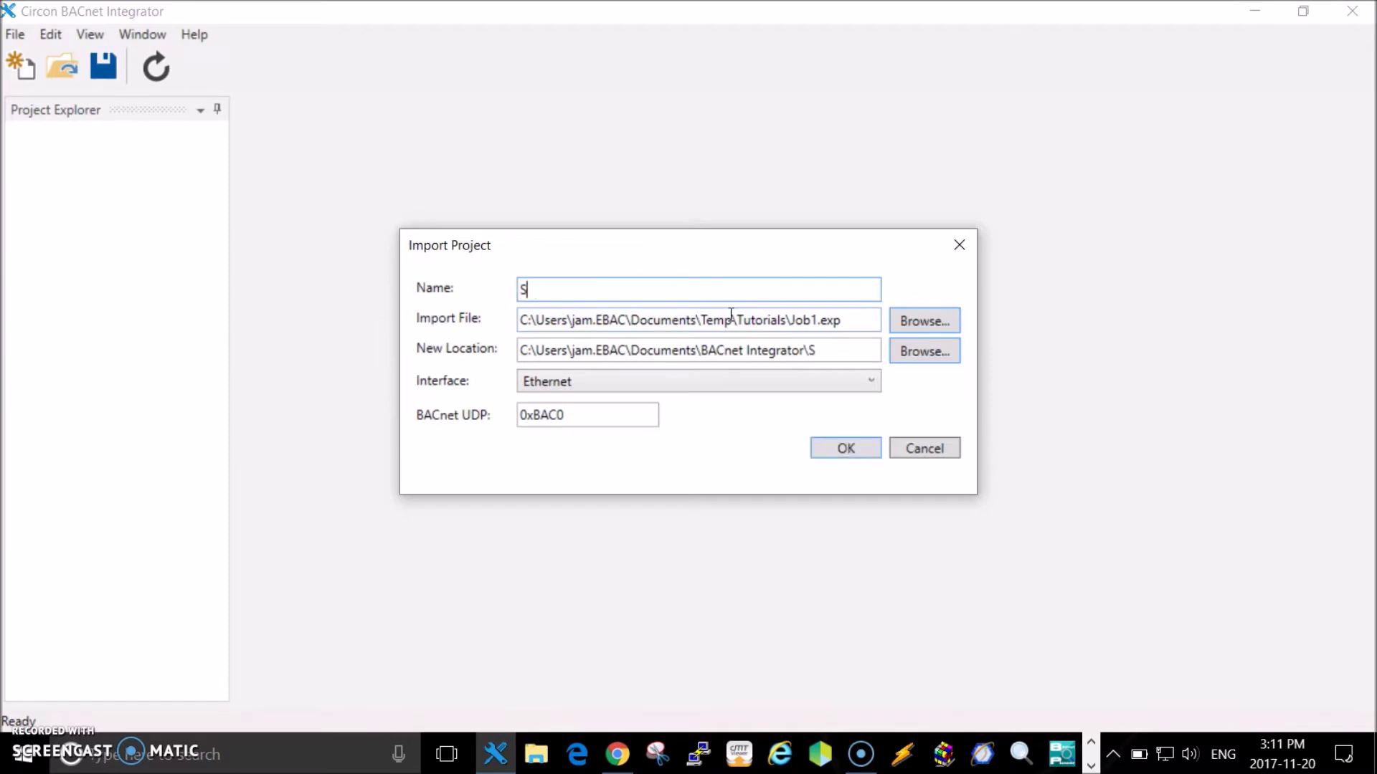
pyautogui.write('quare1 building')
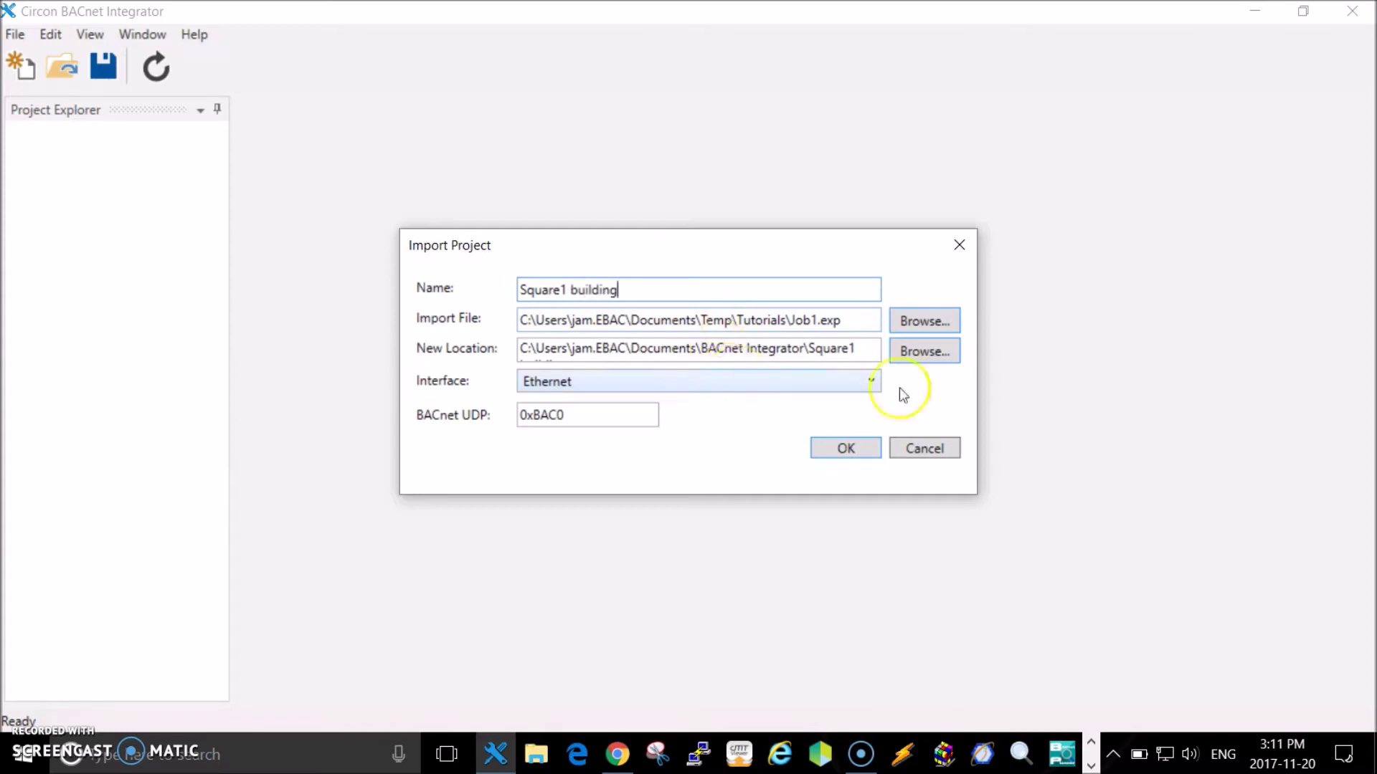
pyautogui.click(839, 450)
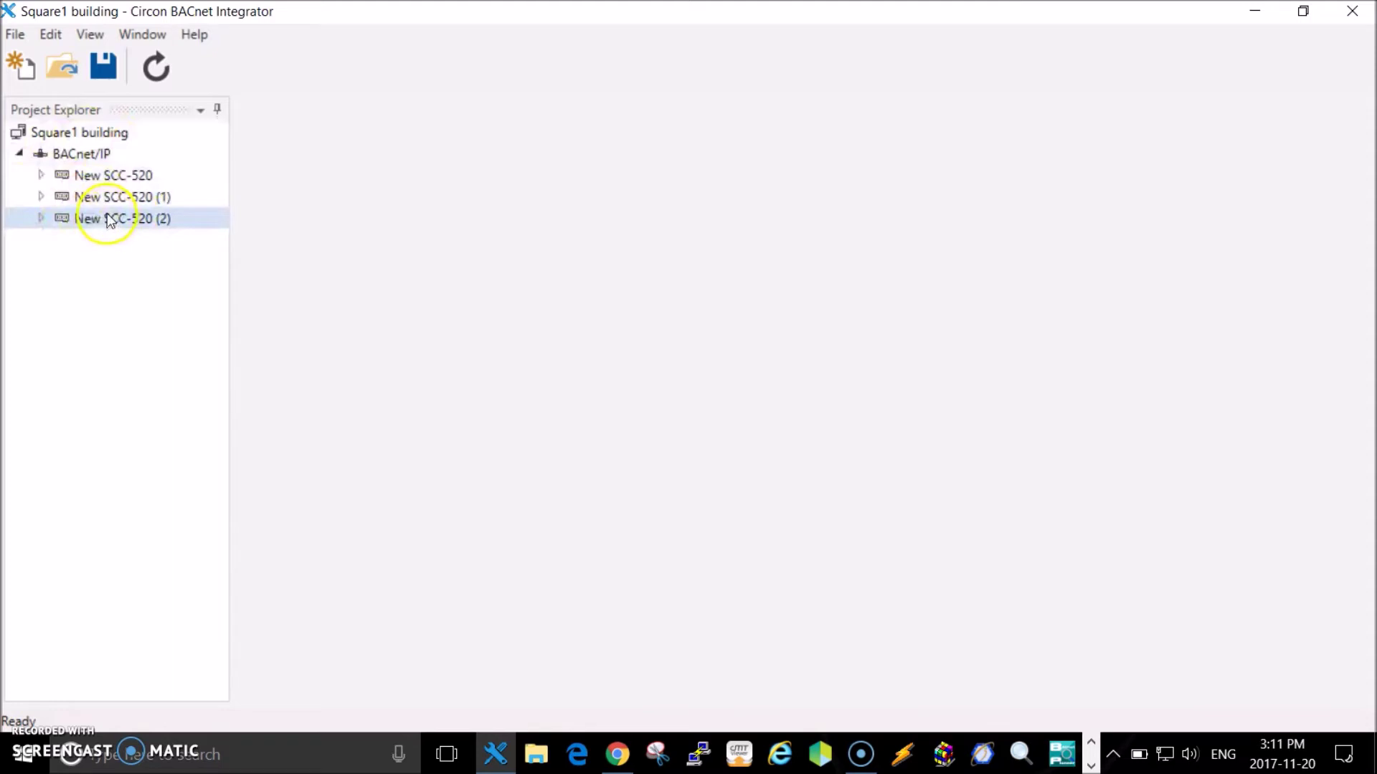
# - Open the first SCC-520 controller's program in Catalyst, review its Simple Thermostat and Output pages, and close Catalyst
pyautogui.click(40, 175)
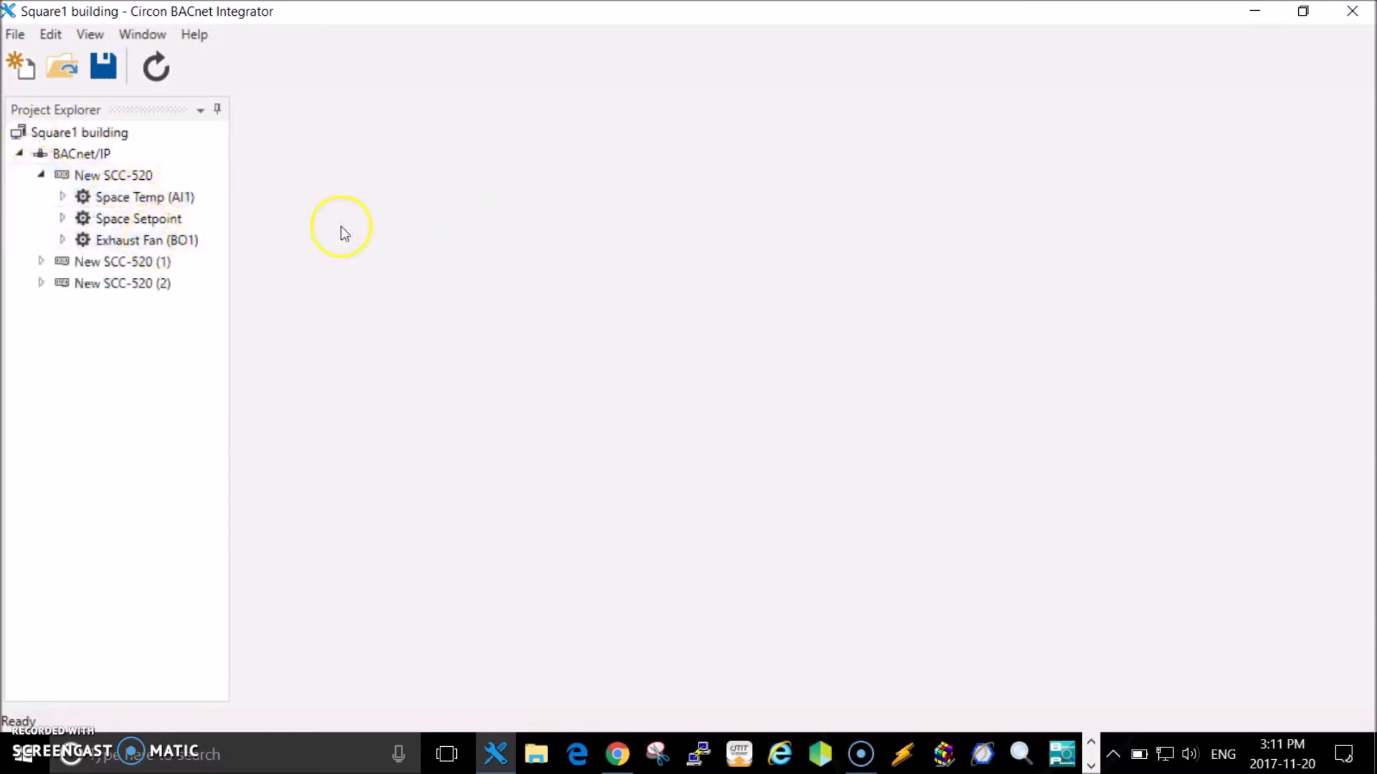
pyautogui.rightClick(135, 175)
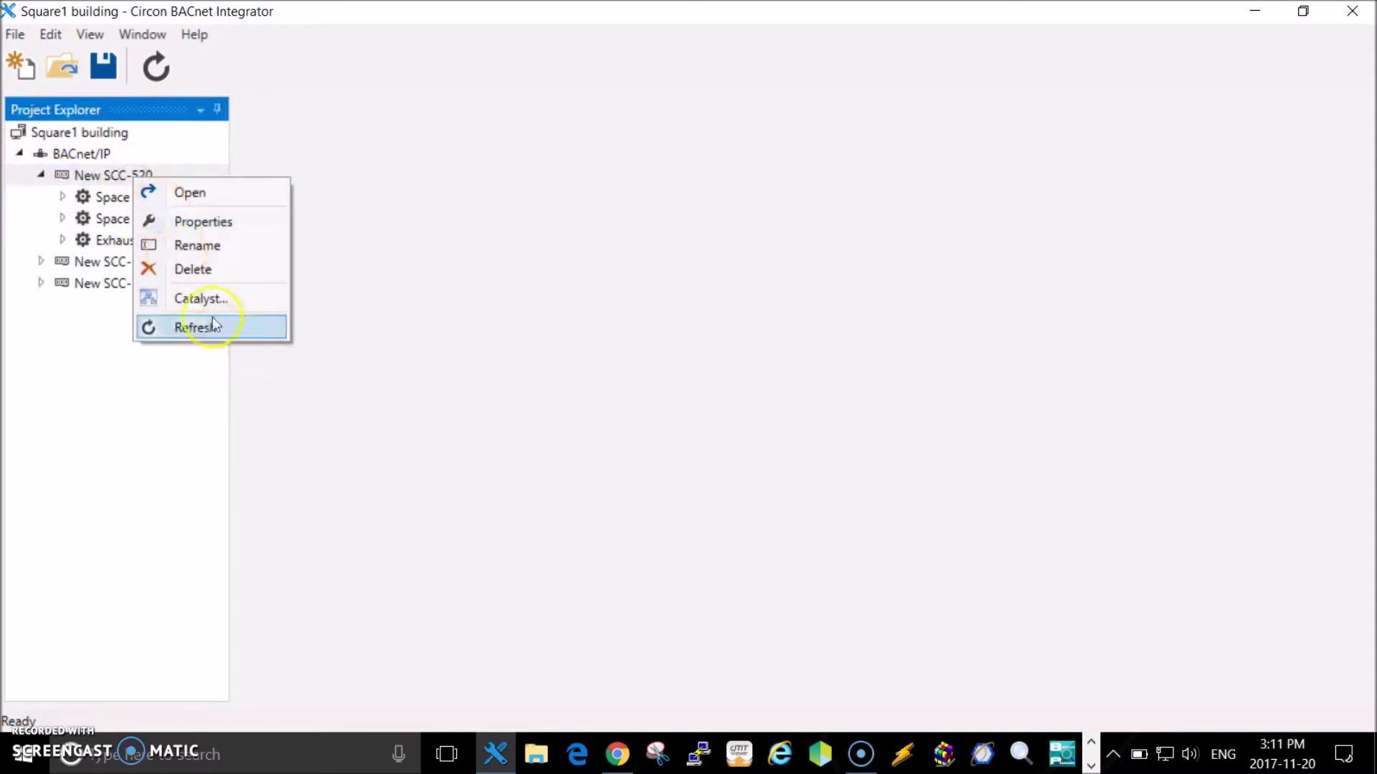
pyautogui.click(204, 298)
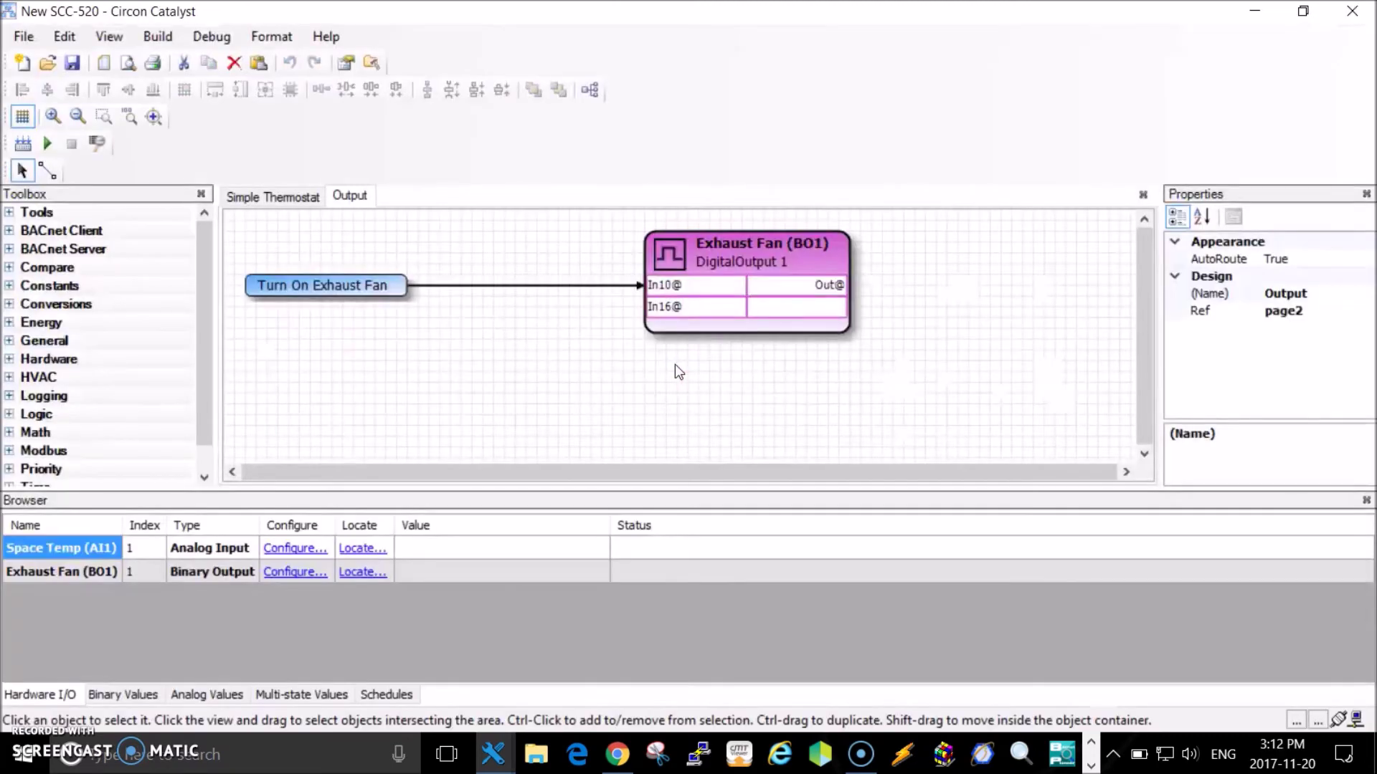
pyautogui.click(282, 195)
pyautogui.click(351, 195)
pyautogui.click(1352, 10)
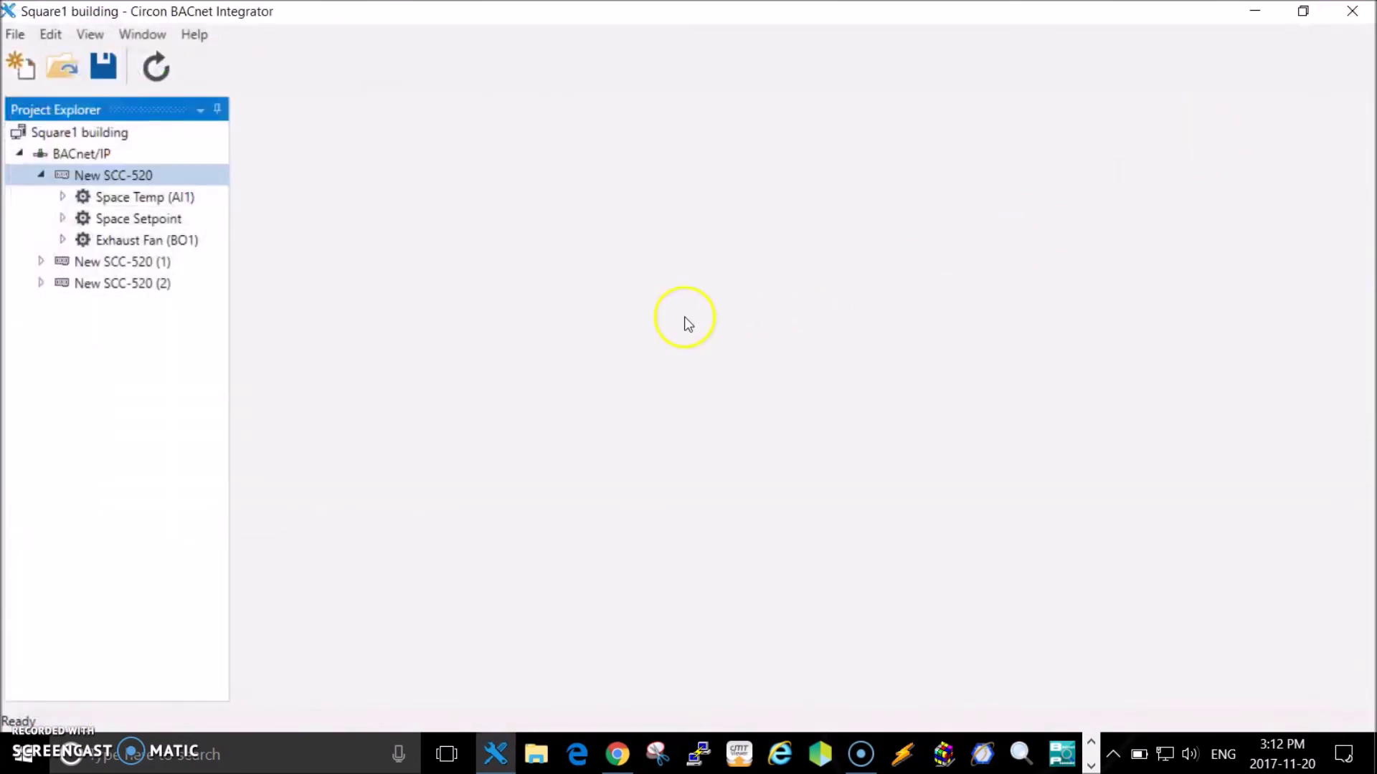